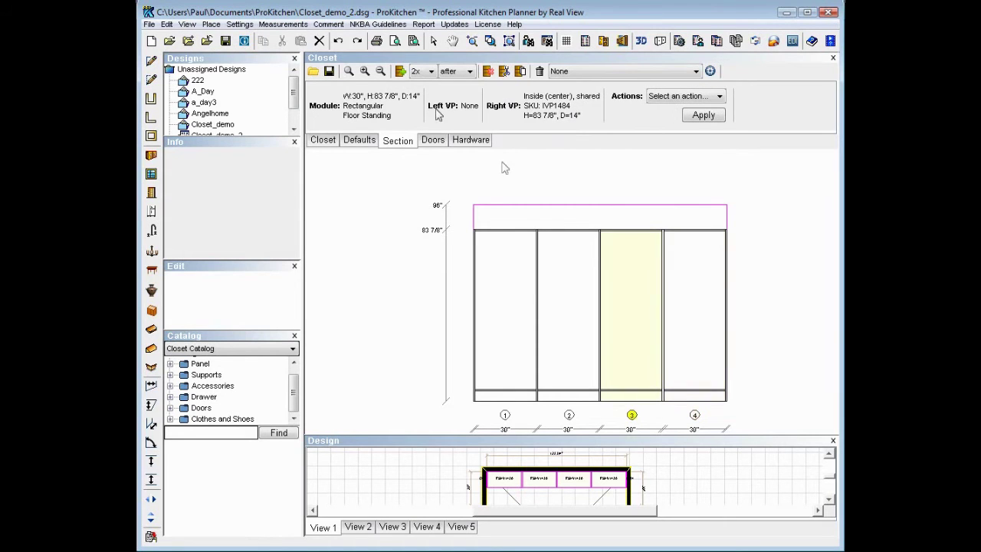
Remove section 4's left vertical panel, then its right vertical panel.
click(692, 262)
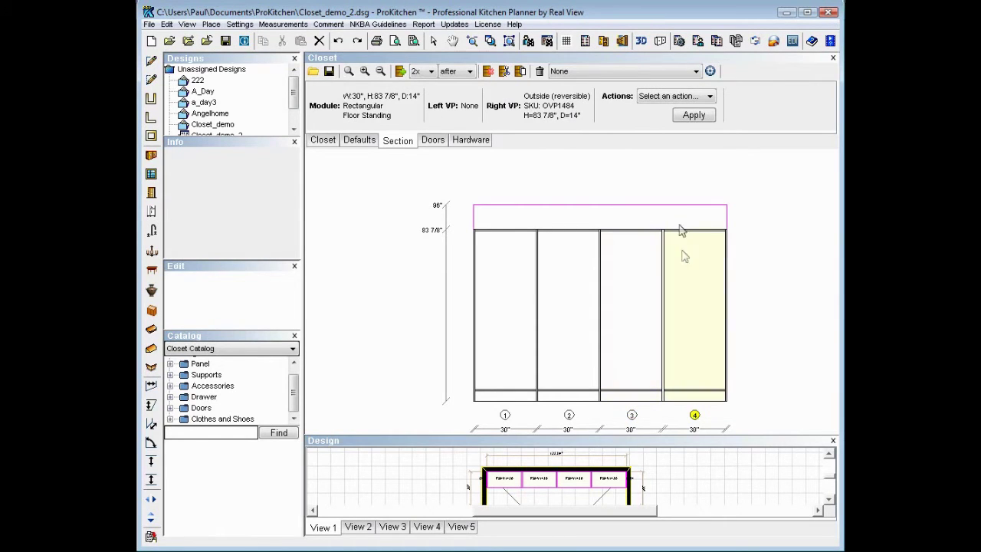
click(709, 98)
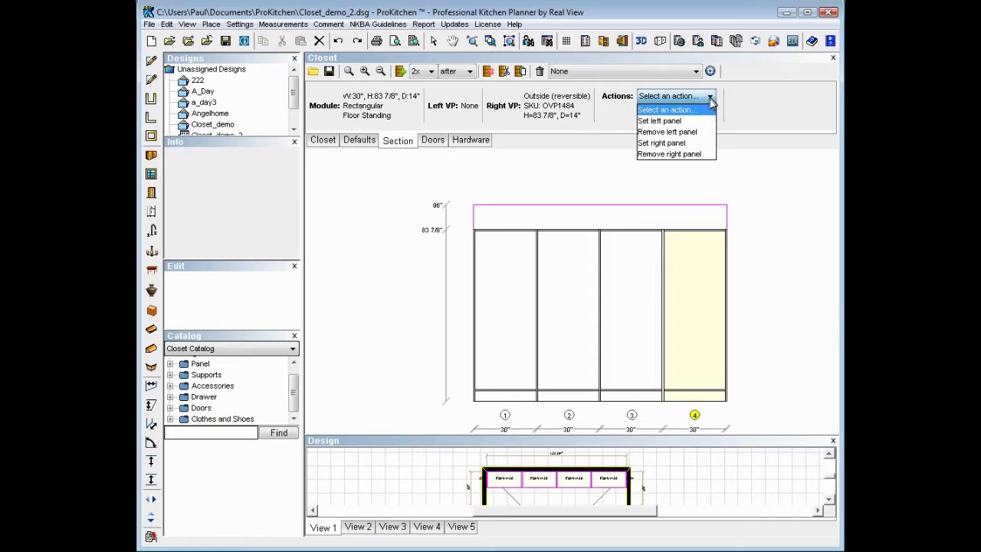
click(687, 134)
click(690, 120)
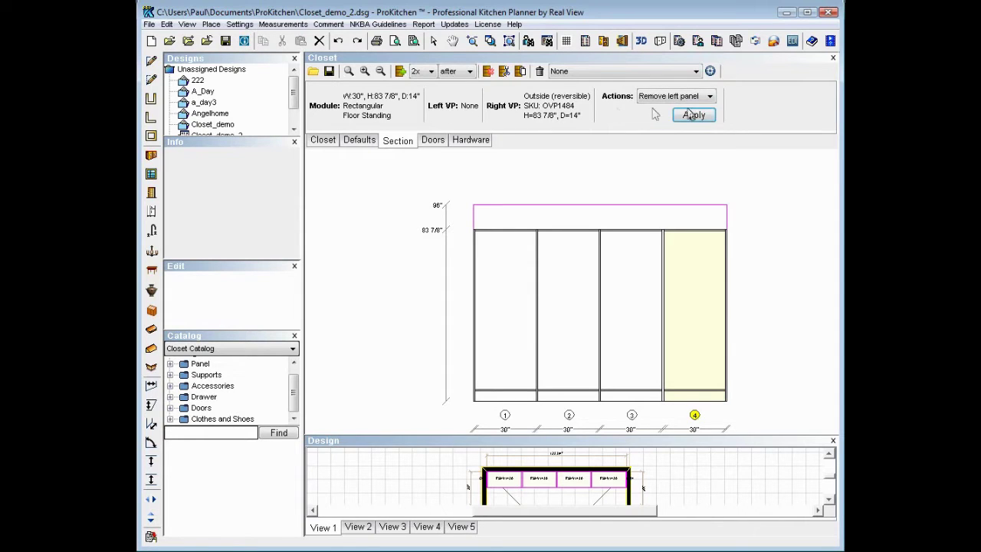
click(710, 96)
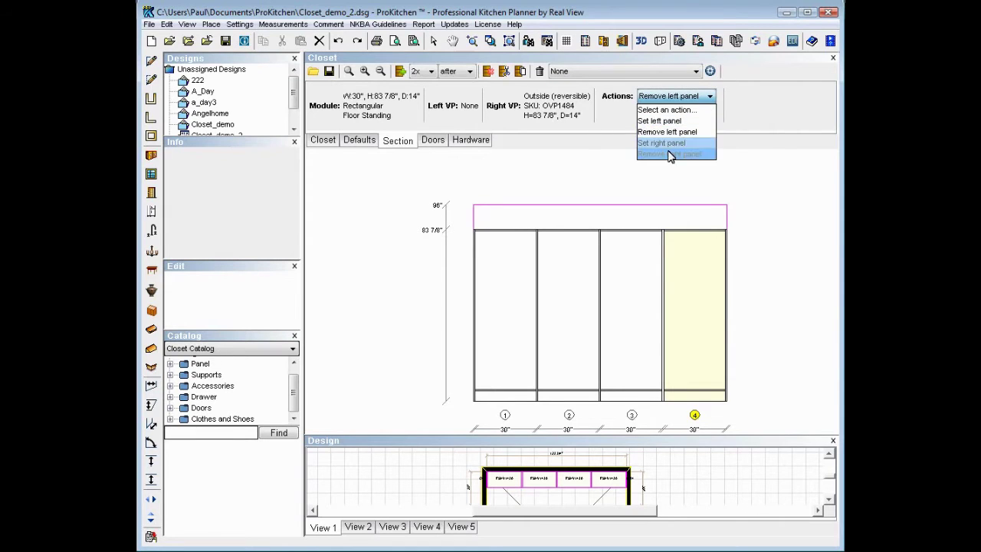
click(669, 153)
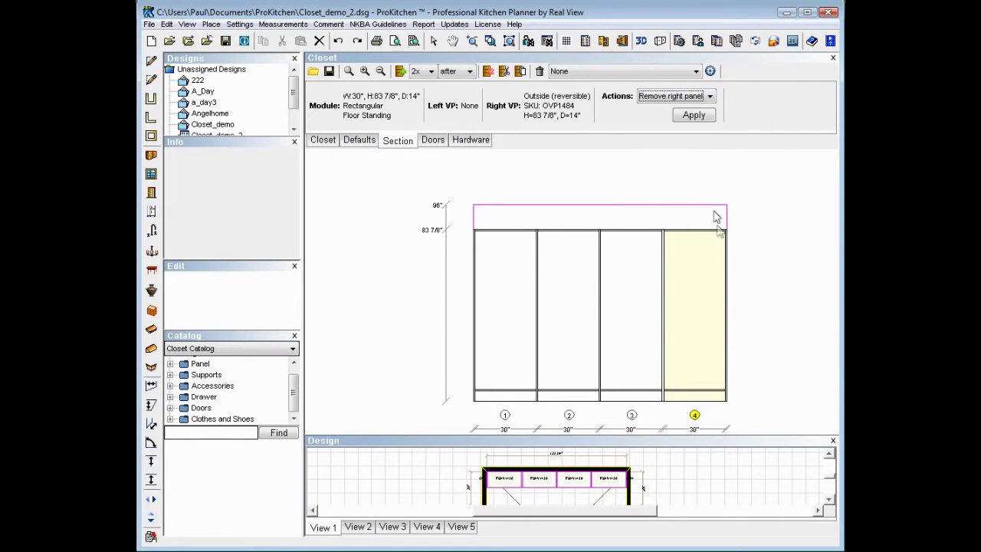
click(698, 115)
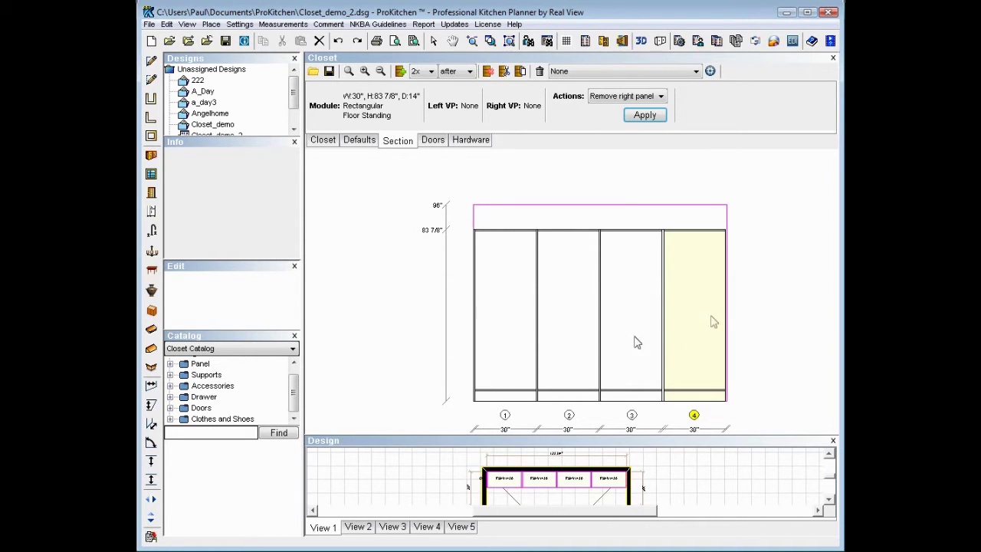
Select the OVP1984 panel under Panel > 19" Vertical Panels > Outside Vertical Panel.
click(170, 364)
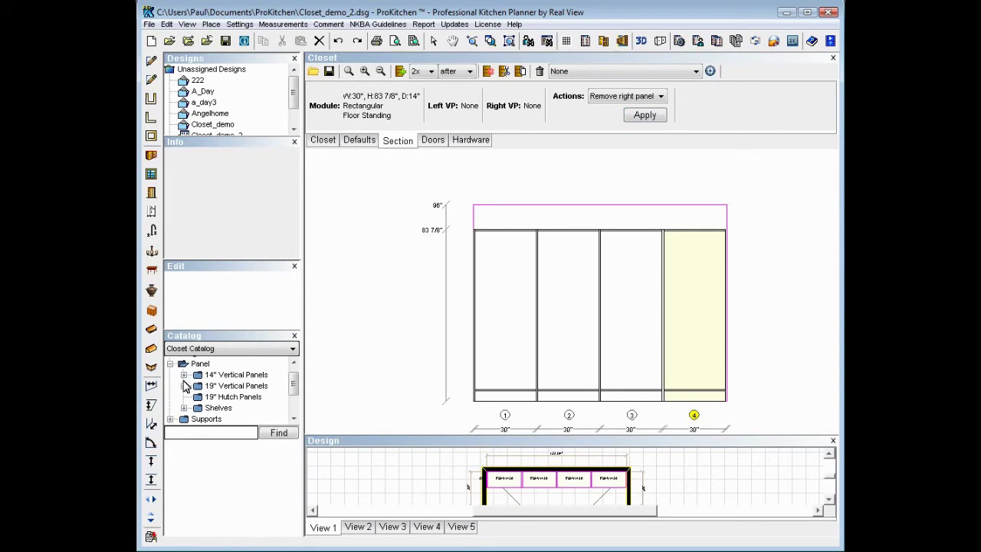
click(184, 386)
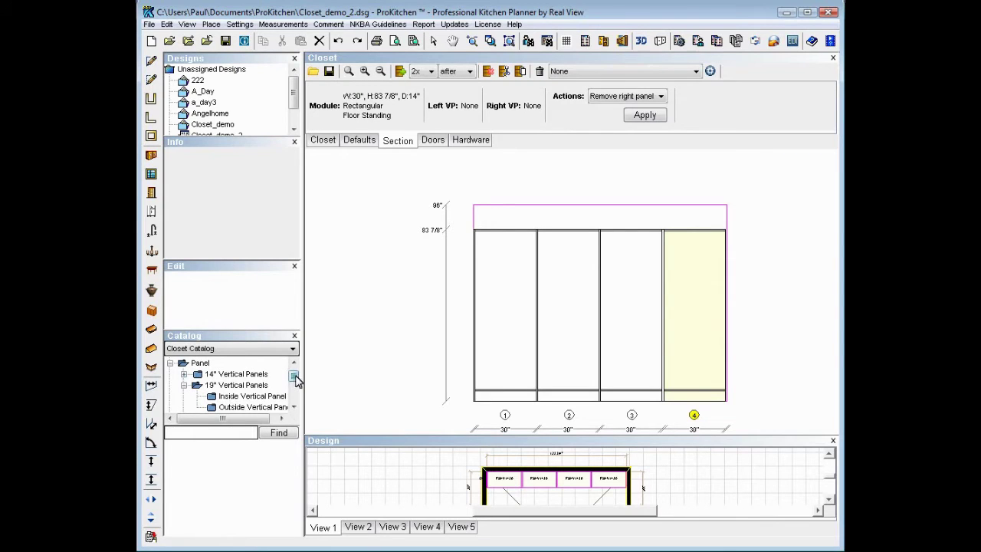
scroll(294, 379, down, 1)
click(217, 386)
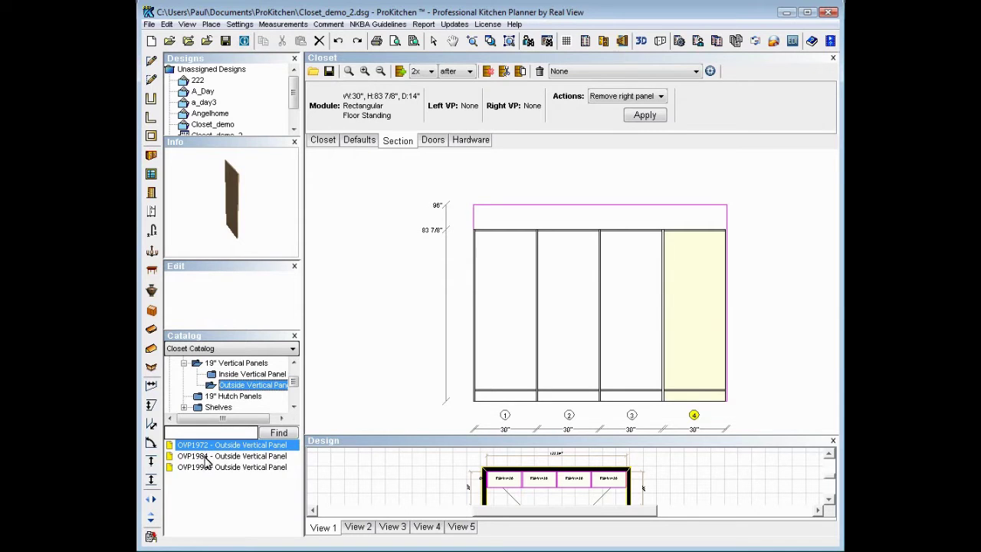
click(207, 457)
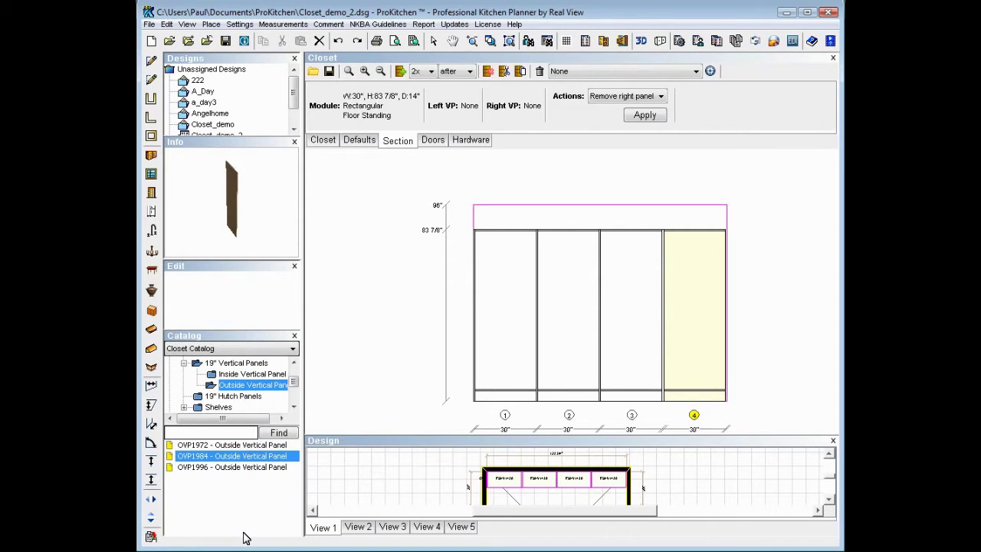
Apply OVP1984 as section 4's right panel.
click(662, 96)
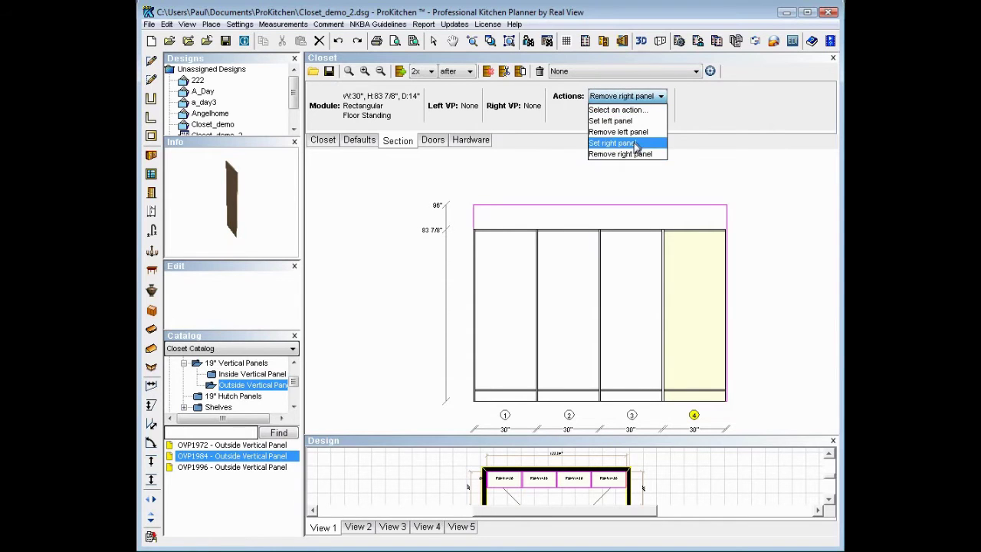
click(636, 143)
click(649, 117)
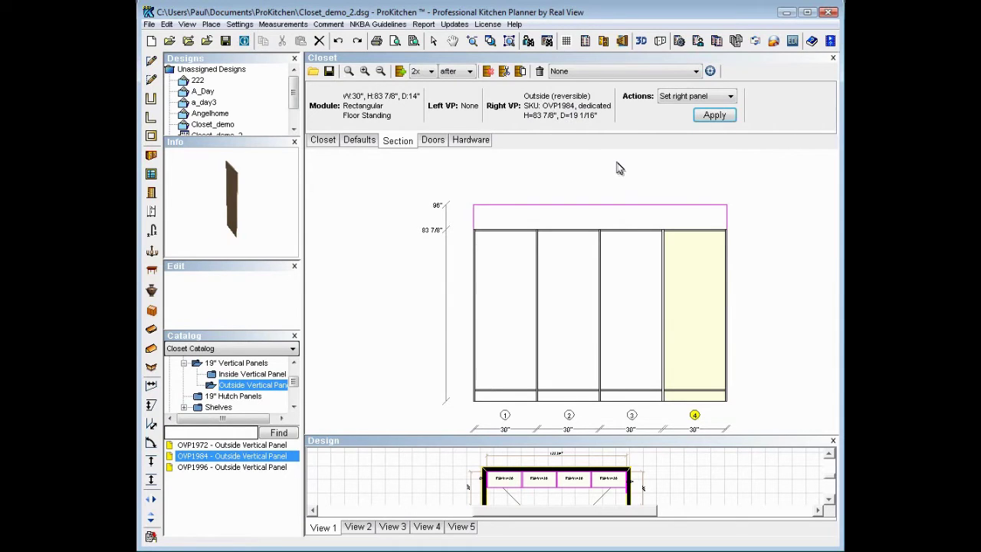
click(730, 97)
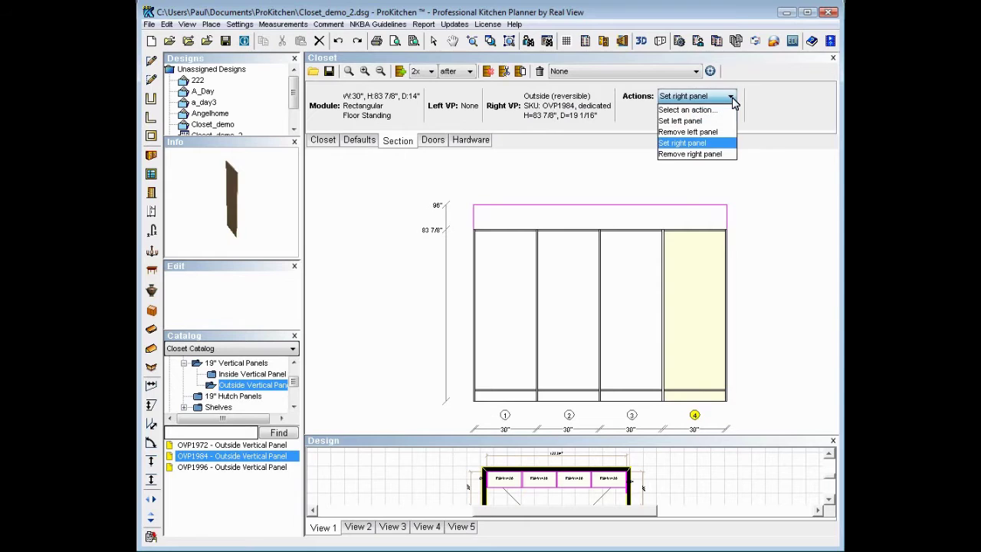
Remove section 4's right panel and pick OVP1484 from the 14" outside vertical panels.
click(713, 154)
click(716, 115)
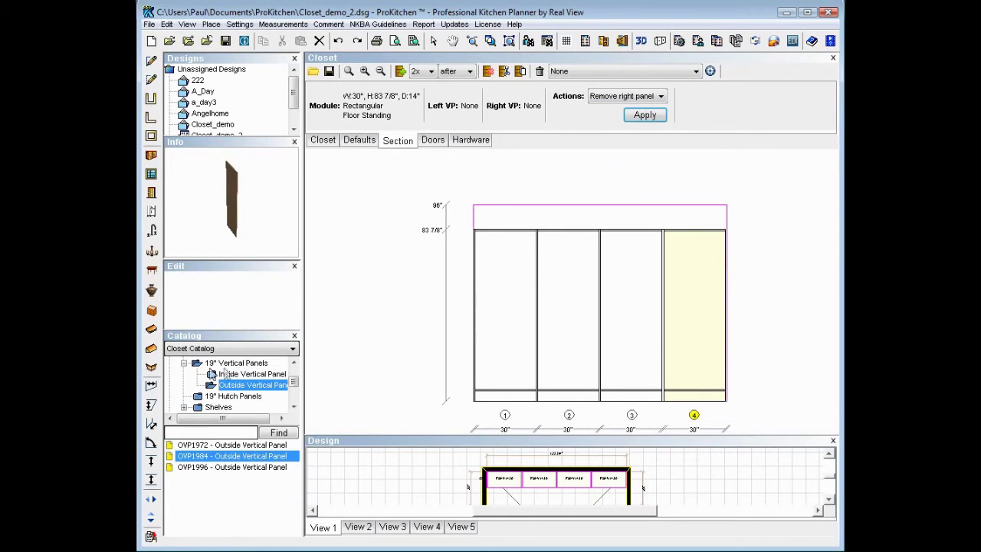
click(185, 363)
scroll(191, 369, up, 3)
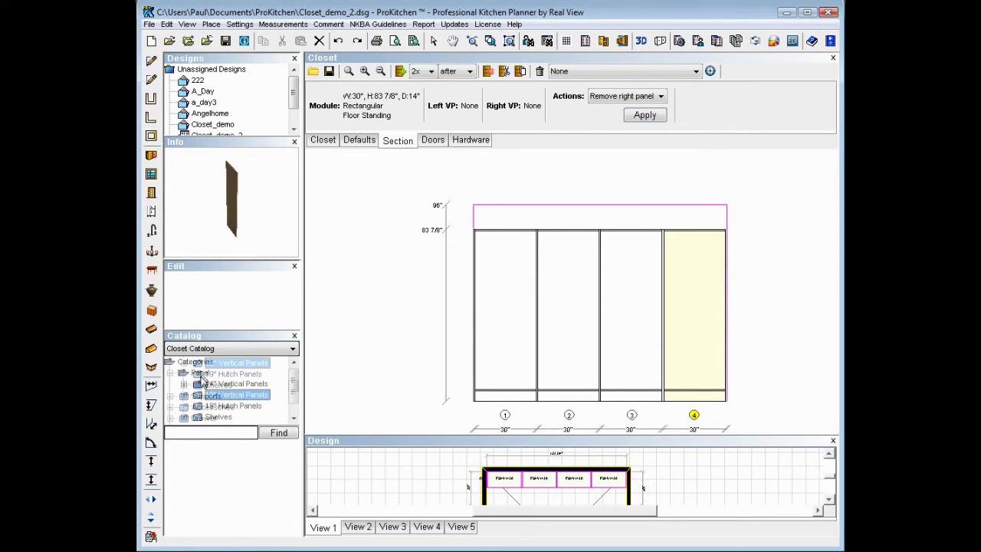
click(184, 383)
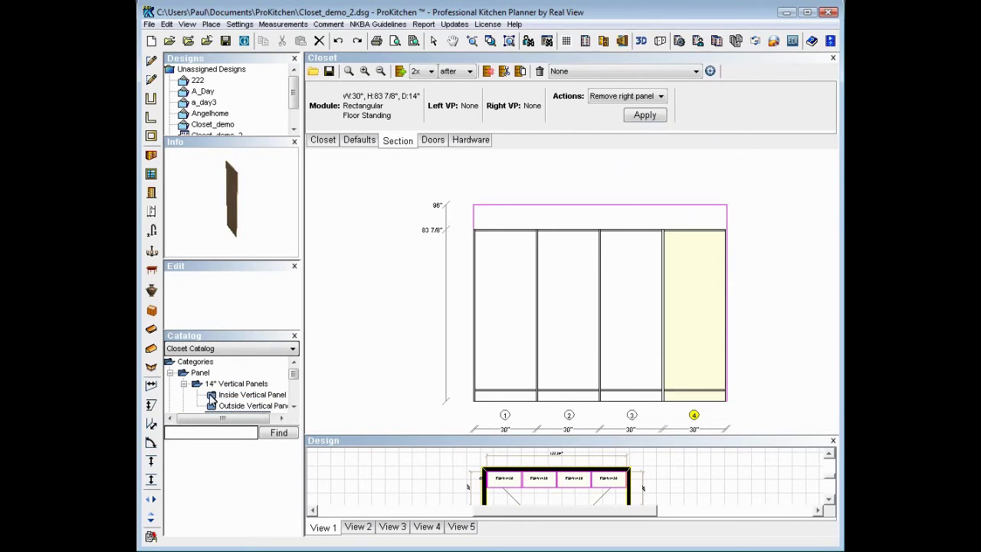
click(230, 405)
drag(295, 374, 298, 384)
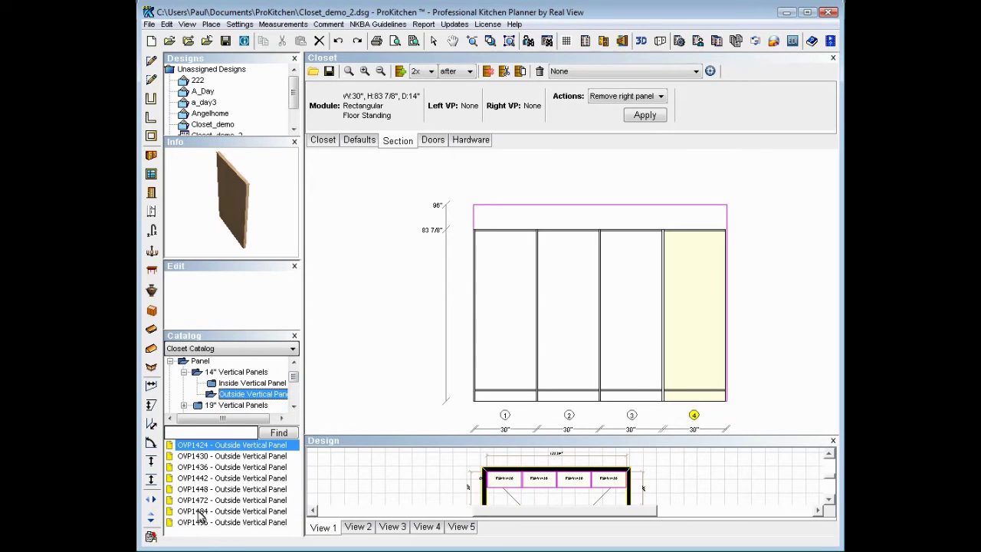
click(198, 512)
Apply OVP1484 as section 4's right panel.
click(662, 98)
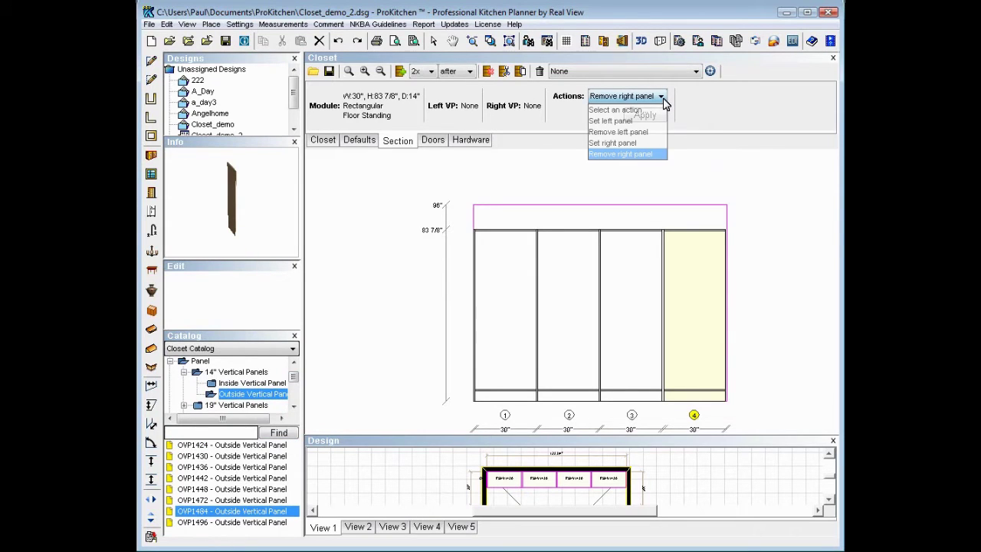
click(632, 142)
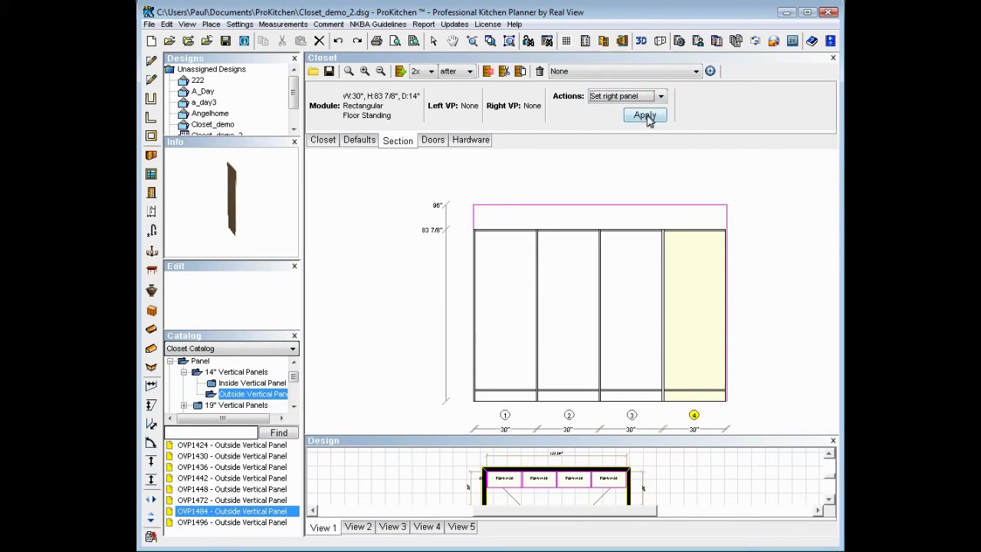
click(646, 118)
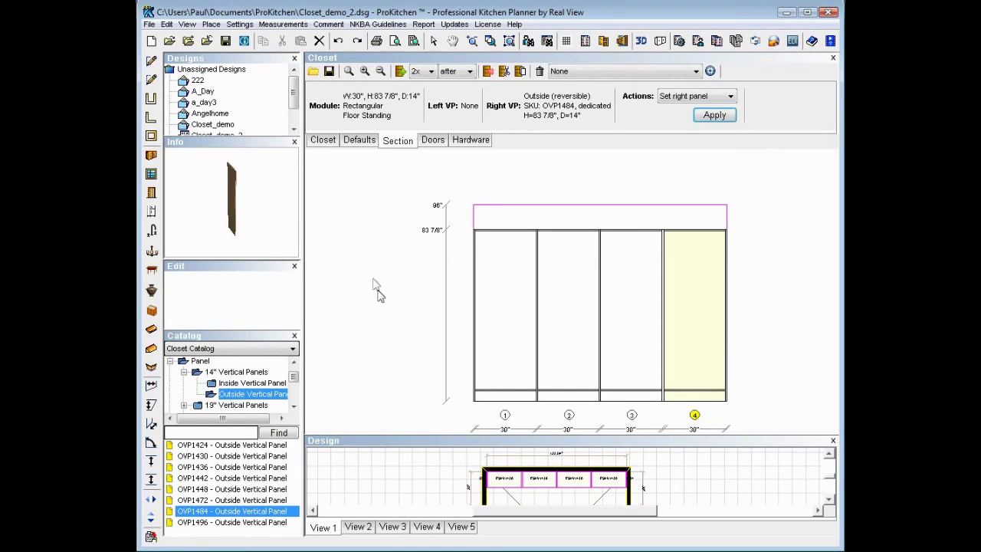
Switch to the Doors tab and open the Doors dropdown list.
click(432, 142)
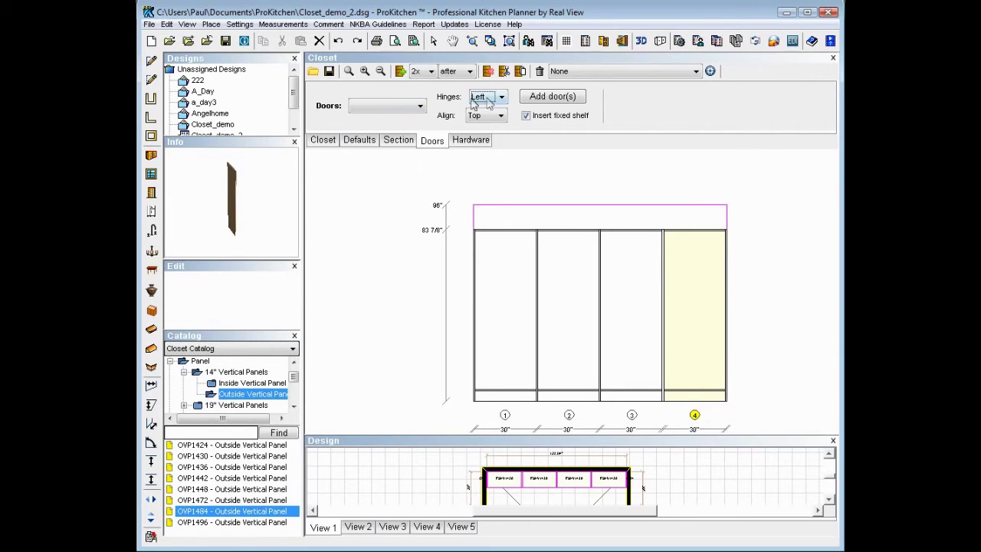
click(420, 107)
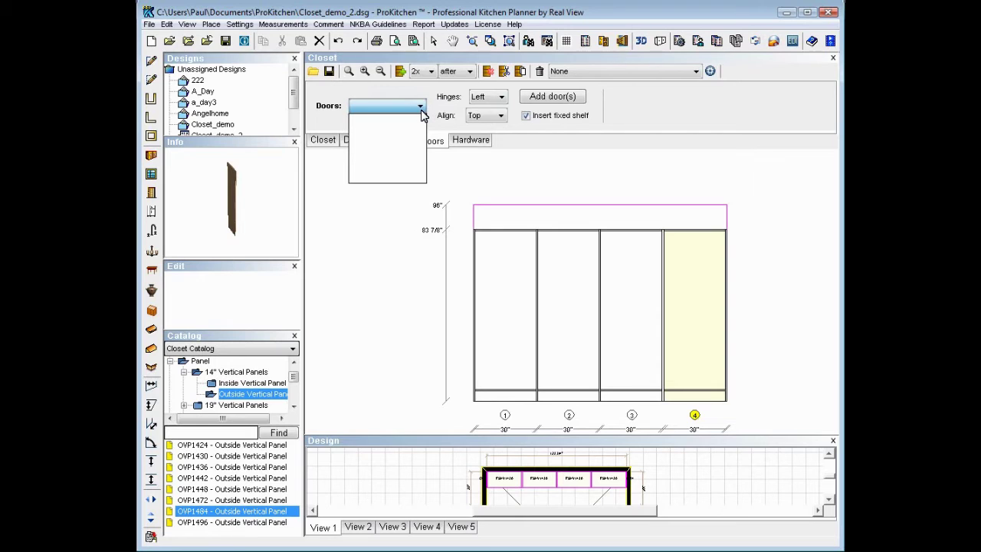
Set hinges to a door pair, choose the 35" FD1535 pair, and align doors to Bottom.
click(502, 97)
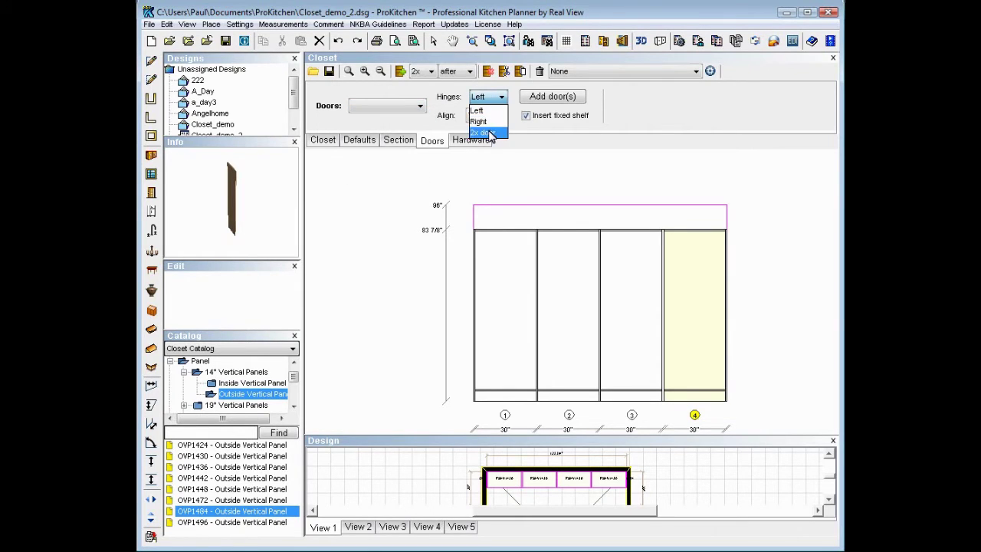
click(490, 134)
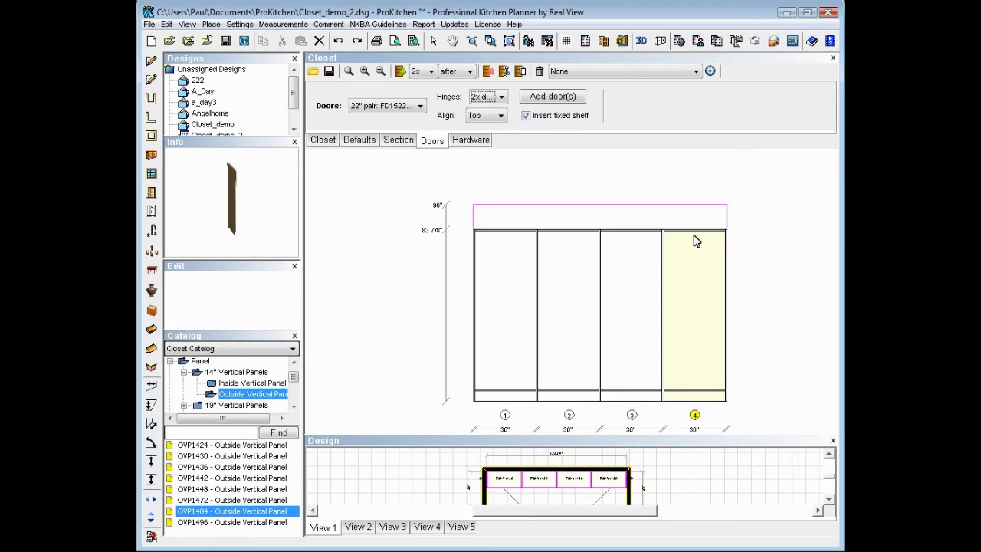
click(502, 97)
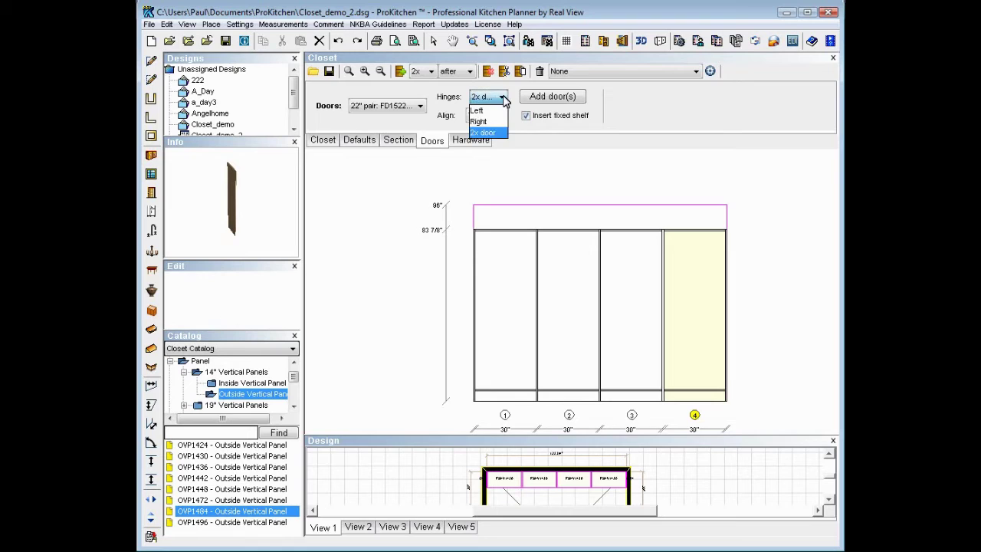
click(488, 132)
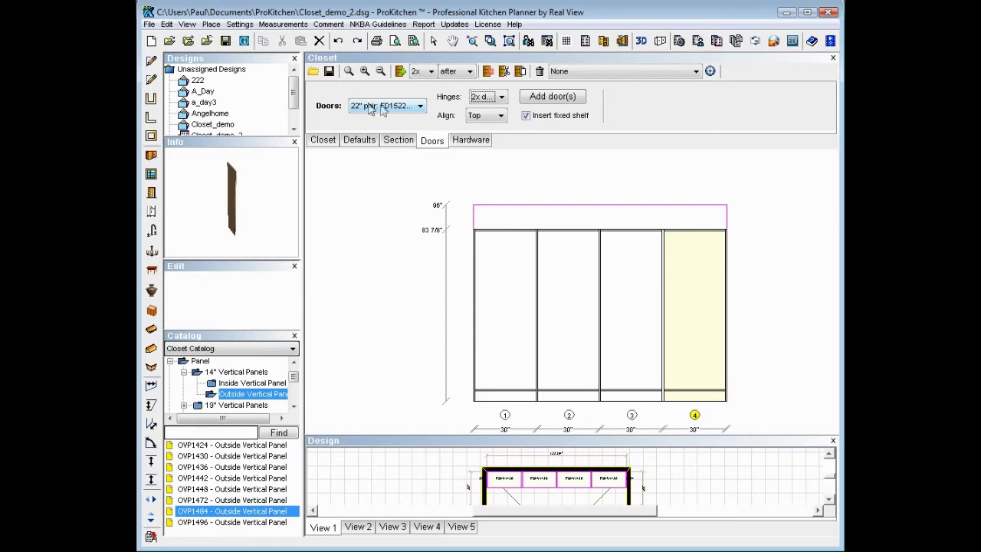
click(420, 106)
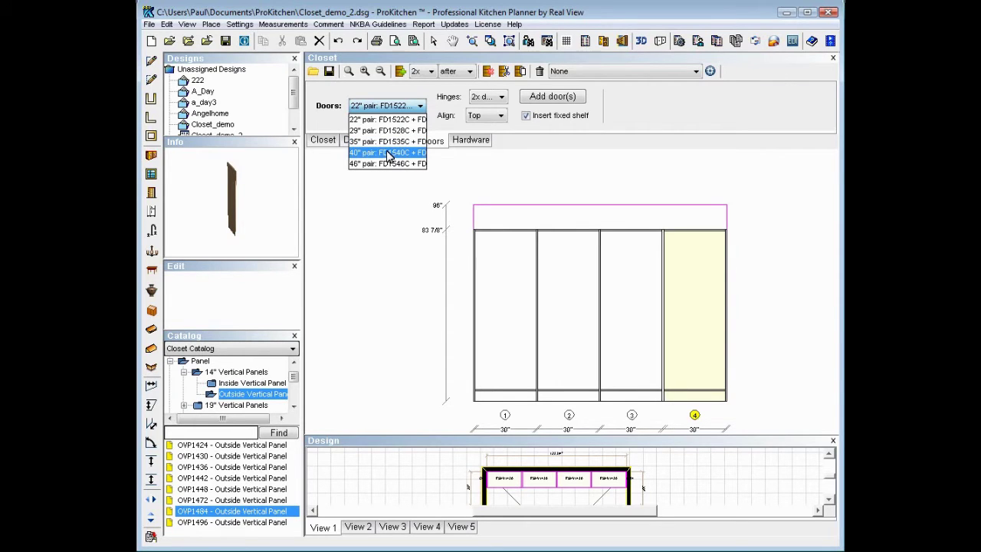
click(387, 144)
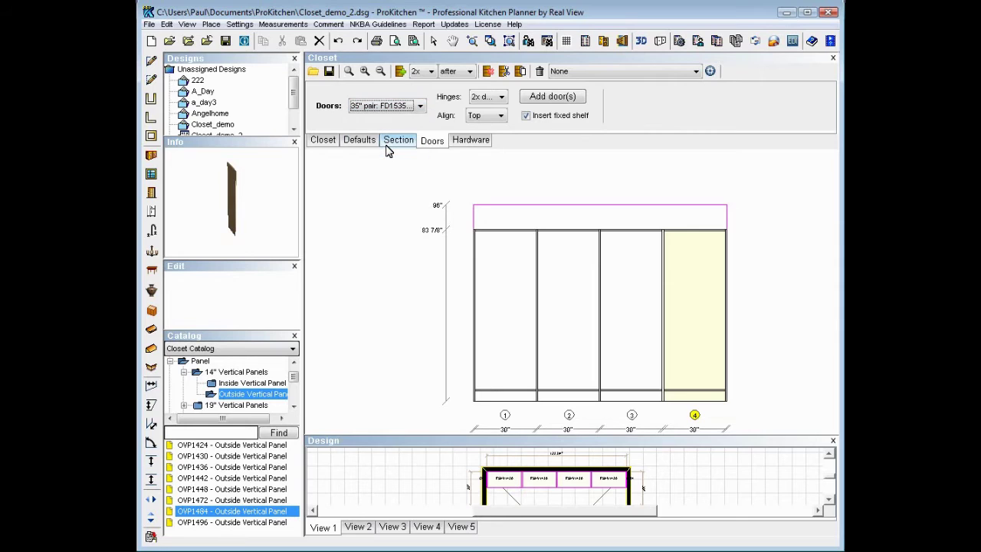
click(500, 116)
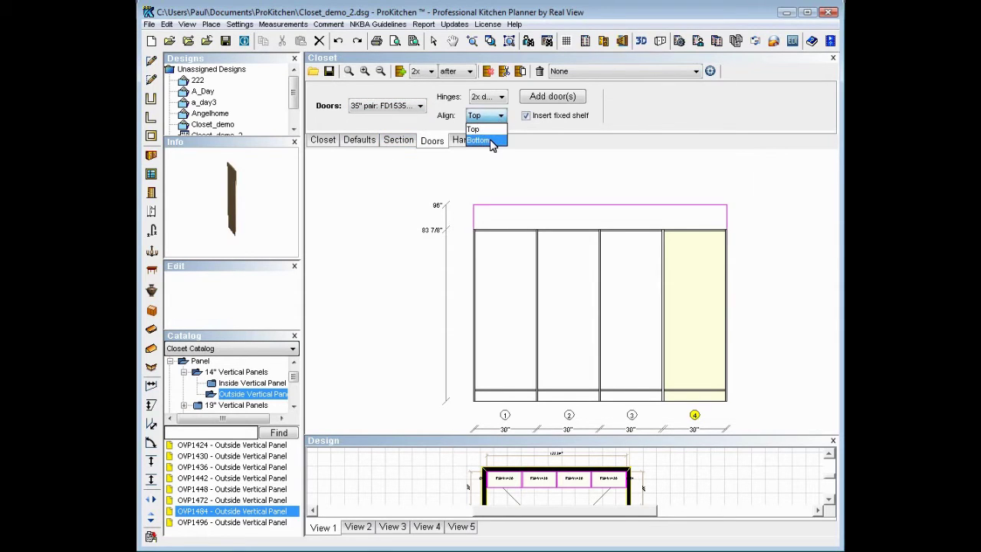
click(491, 141)
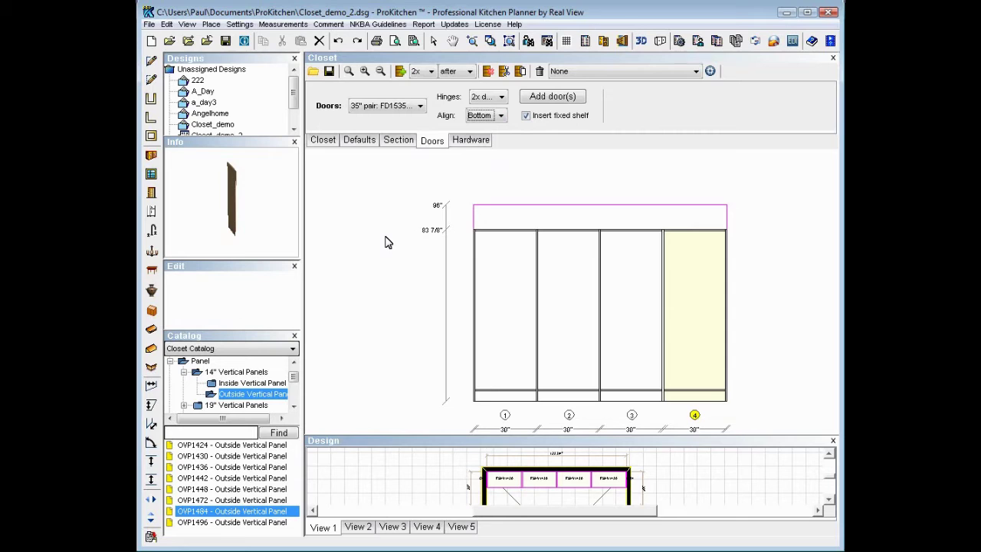
Add doors to section 4, delete both doors and the fixed shelf, then add the doors again.
click(558, 99)
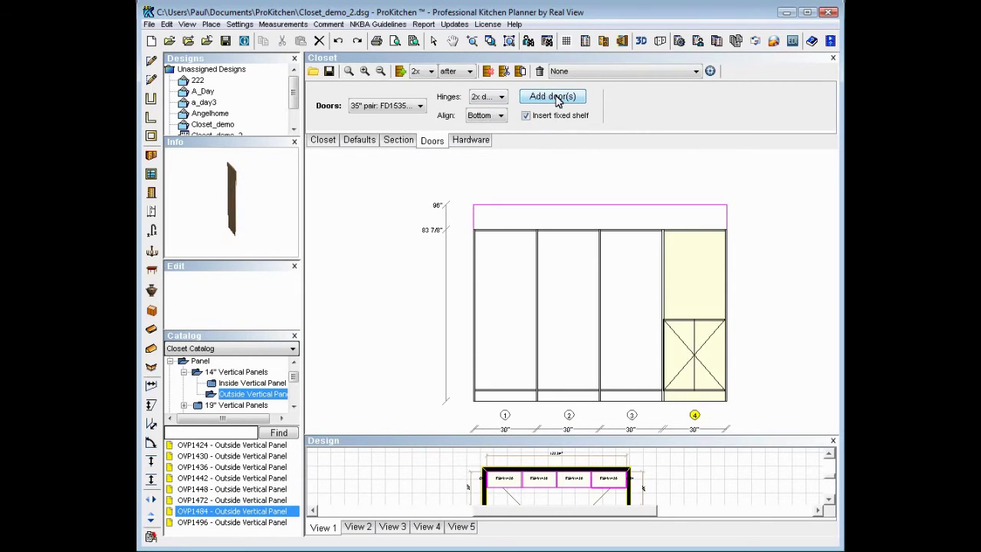
click(680, 374)
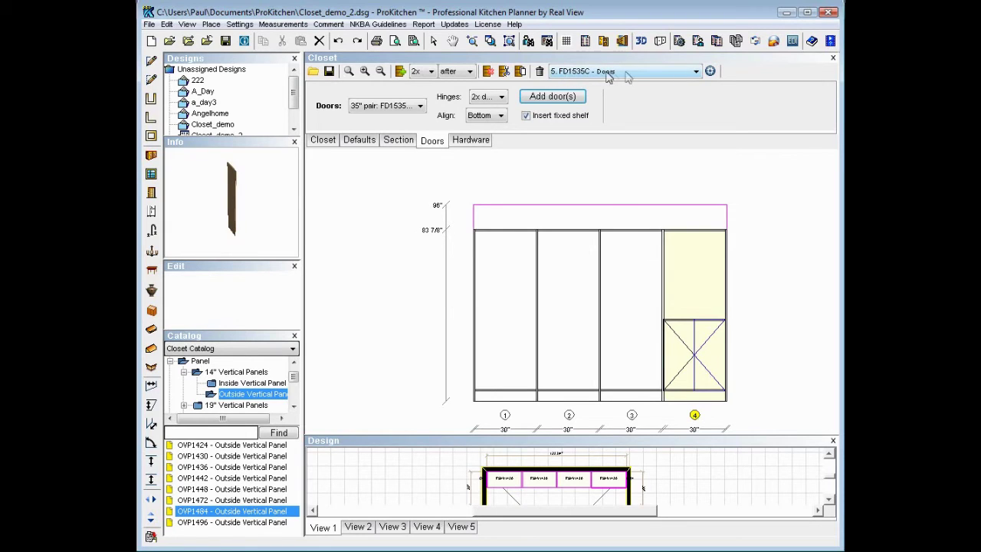
click(540, 72)
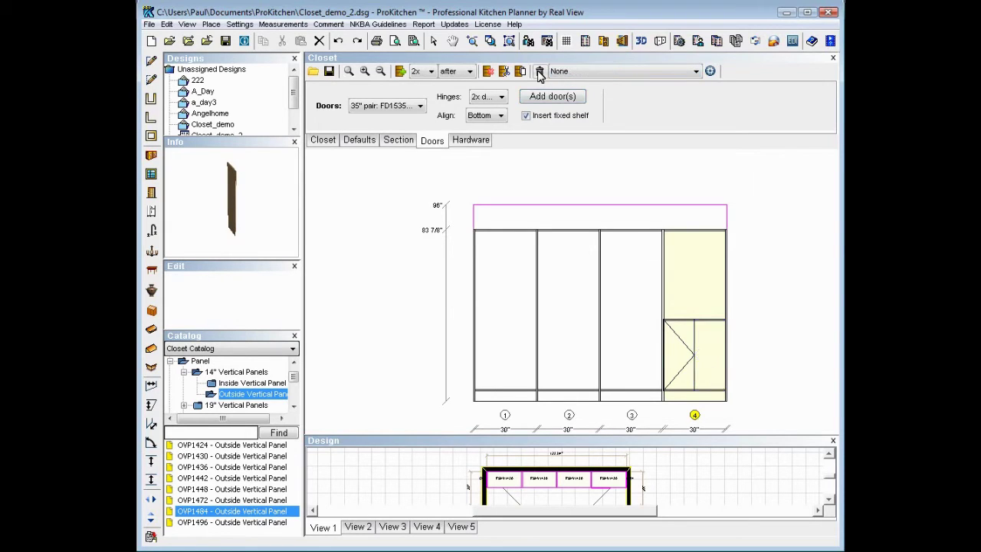
click(686, 363)
click(541, 72)
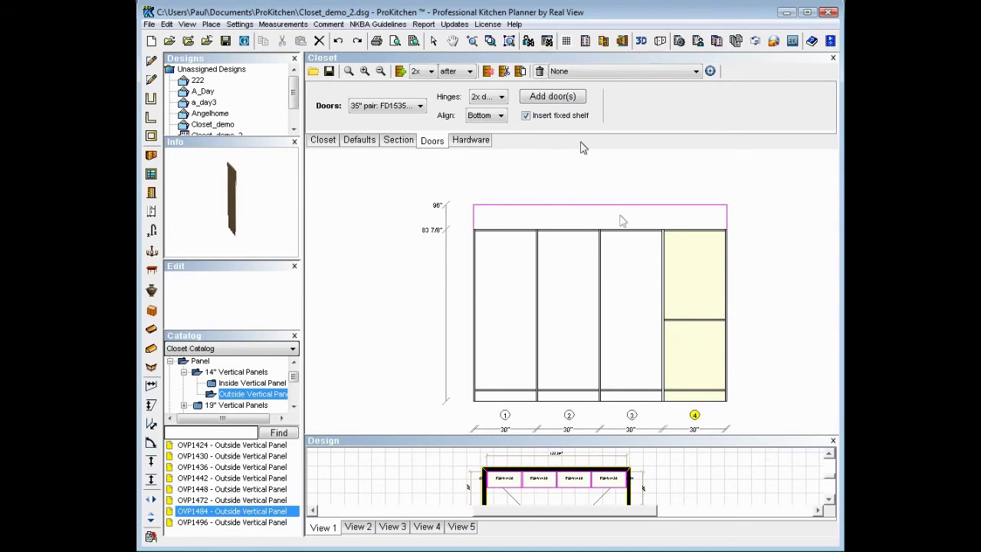
click(685, 321)
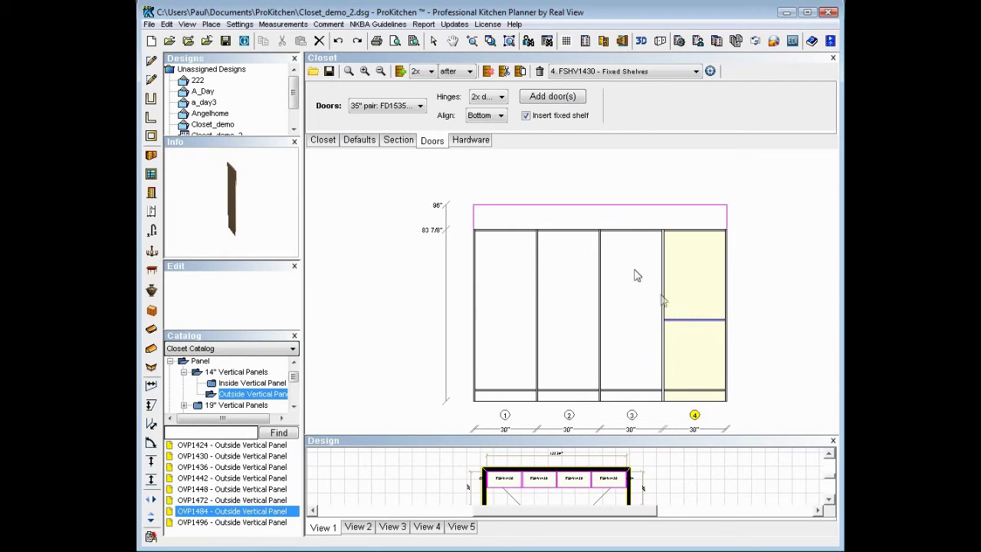
click(540, 72)
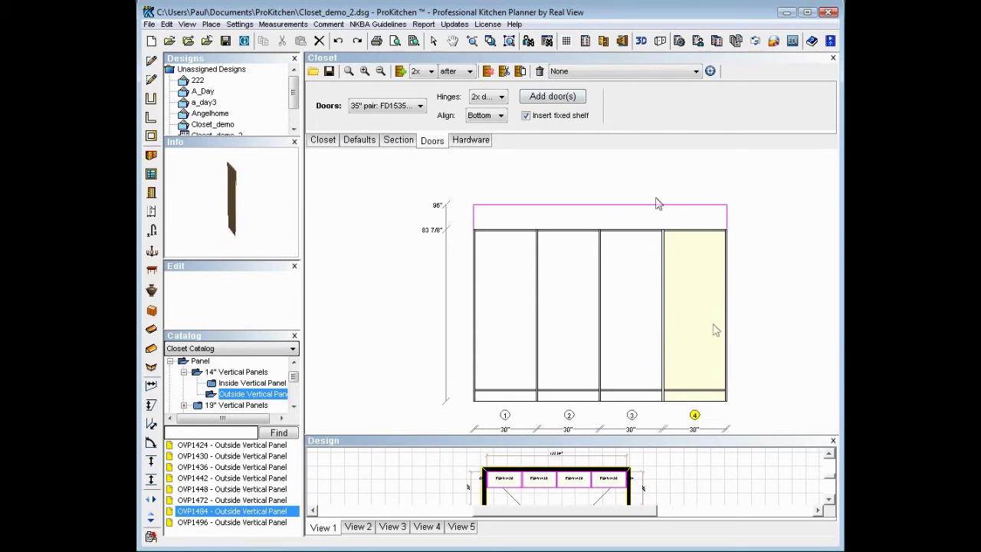
click(546, 101)
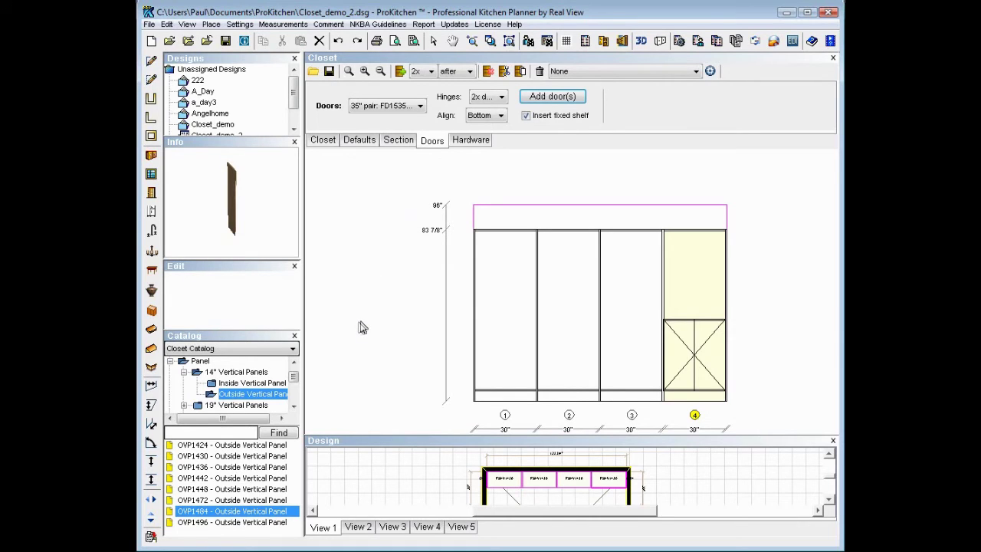
Hide the Designs list, enlarge the catalog and select FSHV1430 under Shelves > 14" Shelves > Fixed Shelves.
click(184, 372)
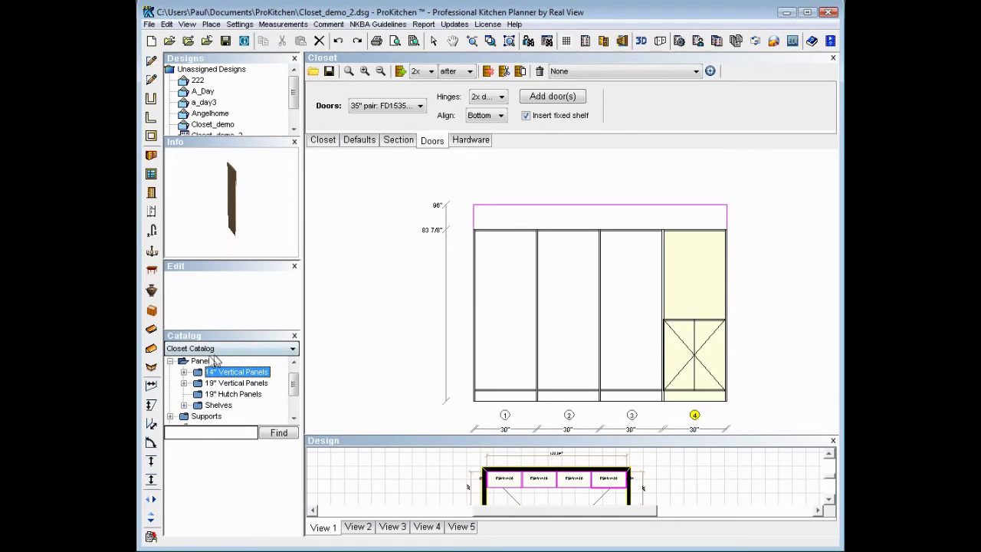
click(295, 58)
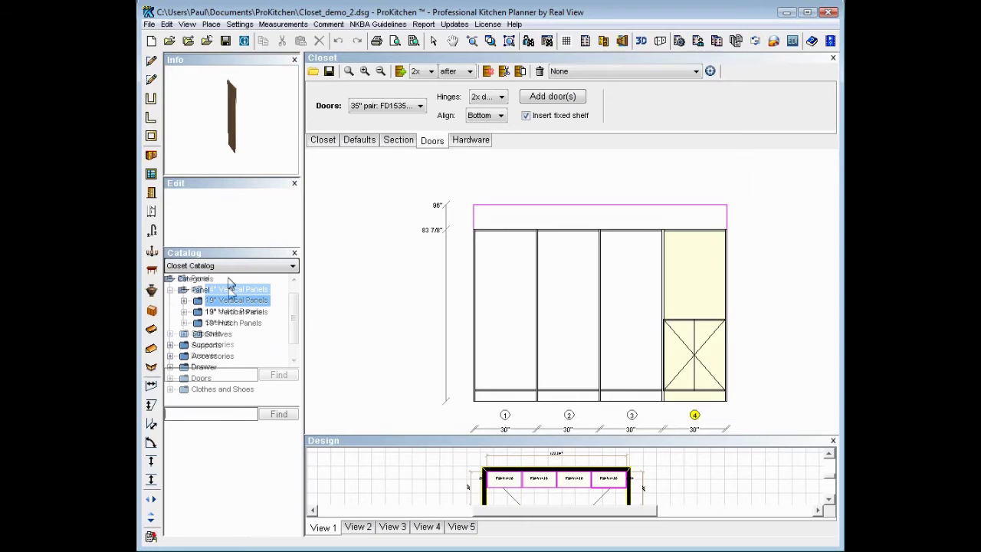
drag(227, 253, 229, 230)
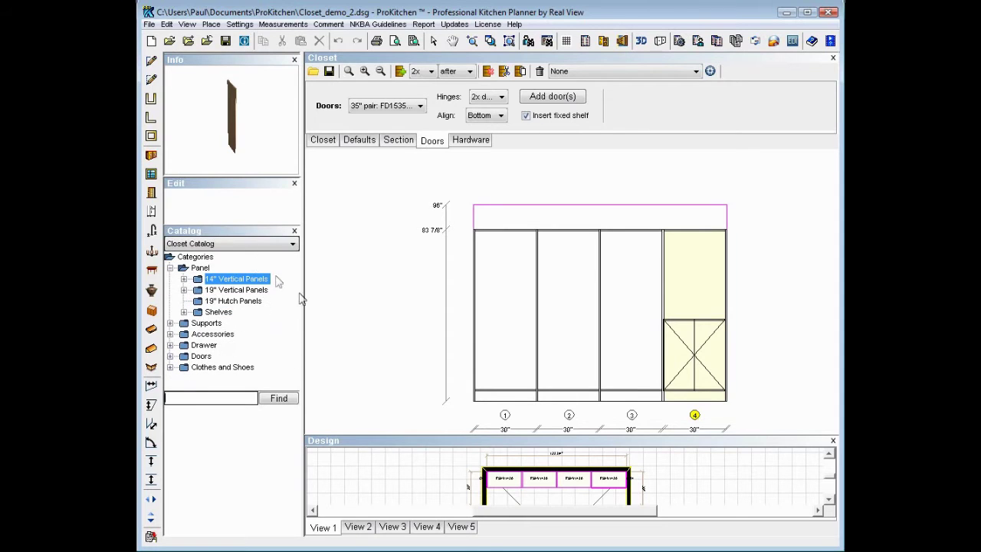
click(184, 312)
click(197, 323)
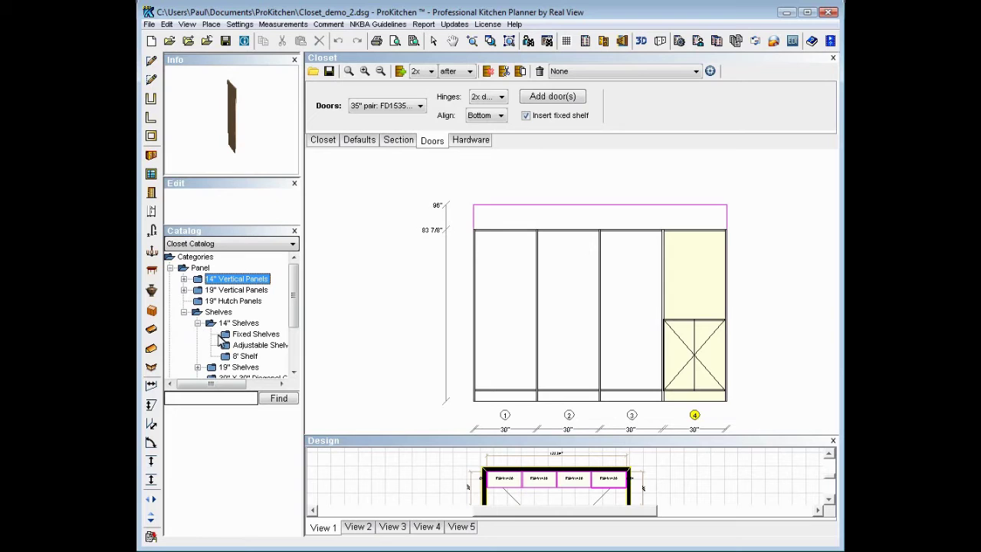
click(228, 337)
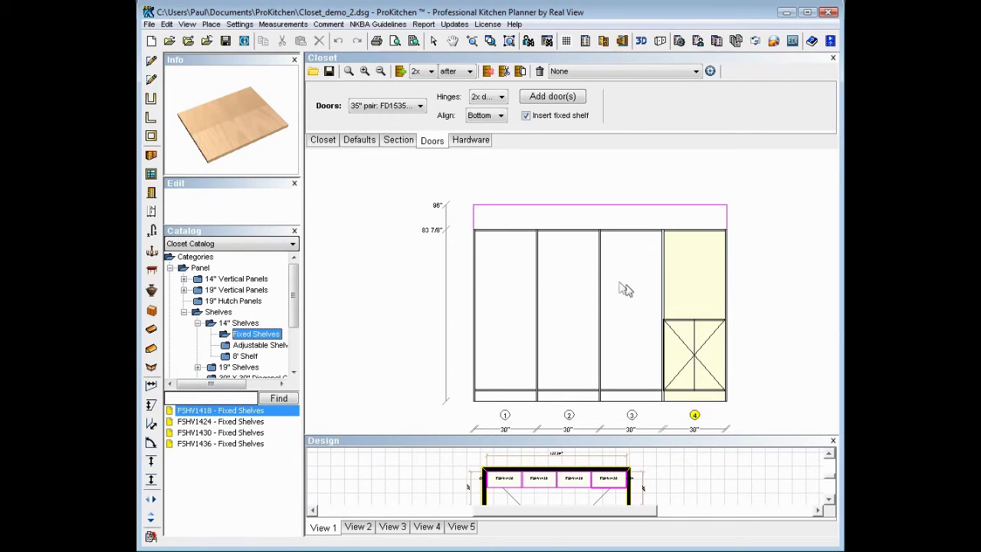
click(206, 434)
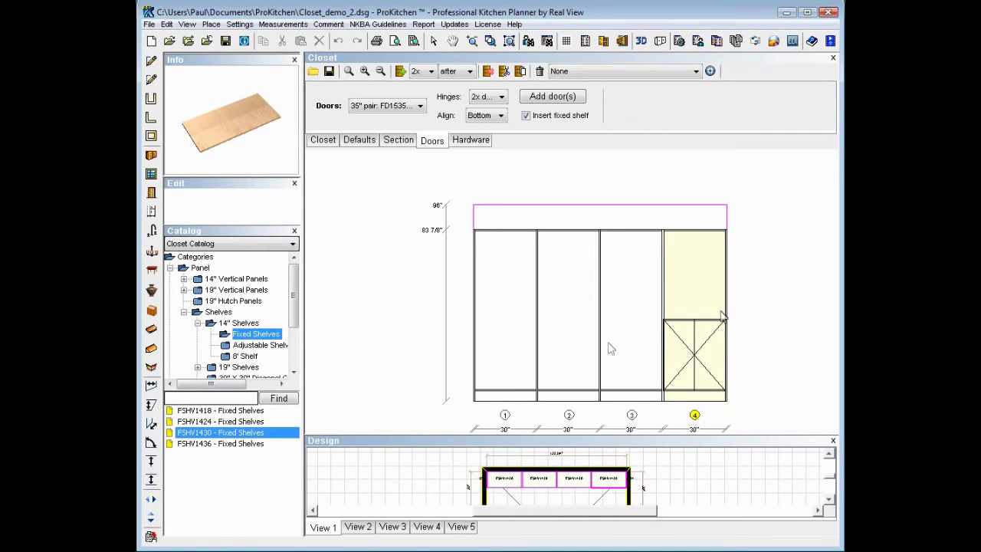
Drop three FSHV1430 fixed shelves into the elevation, then select section 3.
click(695, 296)
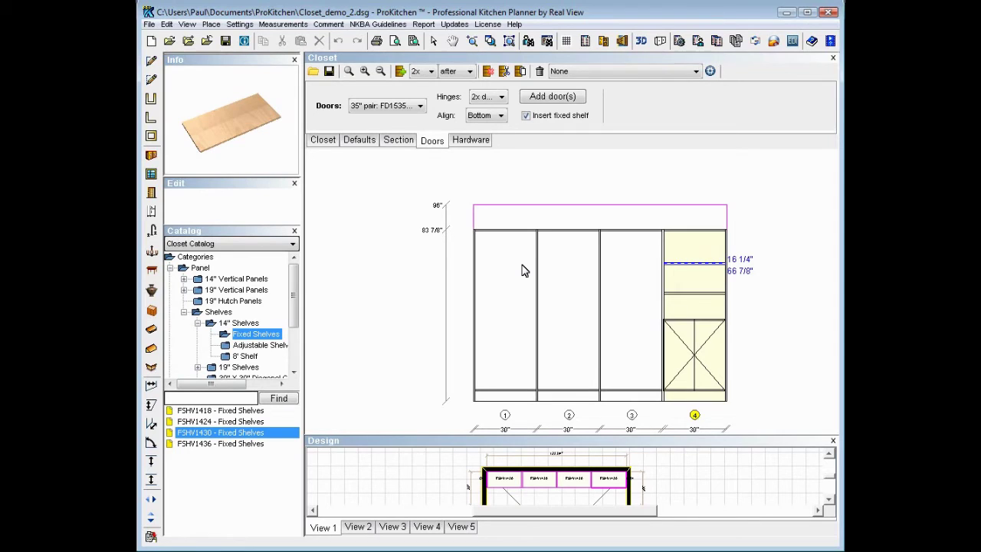
click(523, 271)
click(494, 354)
click(510, 340)
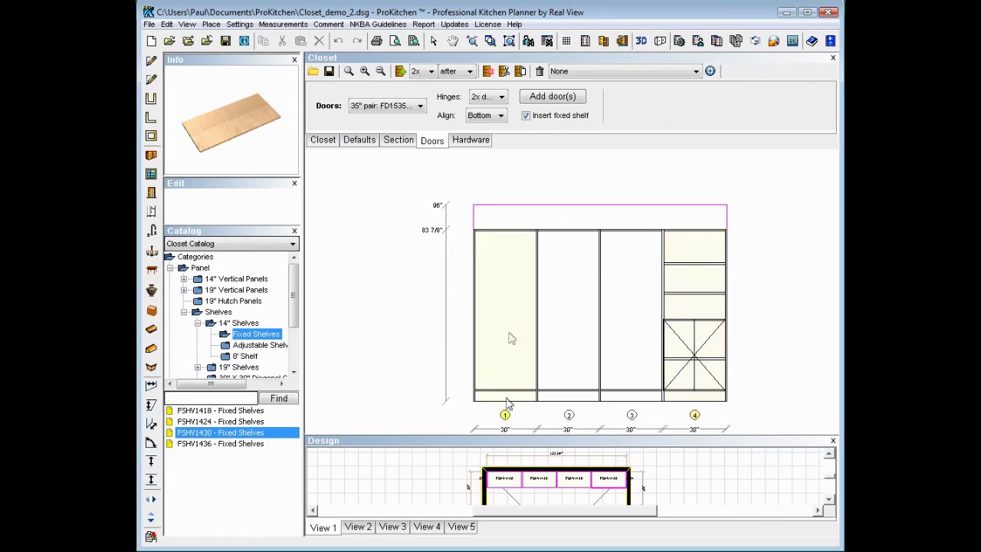
click(624, 336)
Place fixed shelves in sections 3, 2 and 1, deleting an extra one in section 3.
click(627, 263)
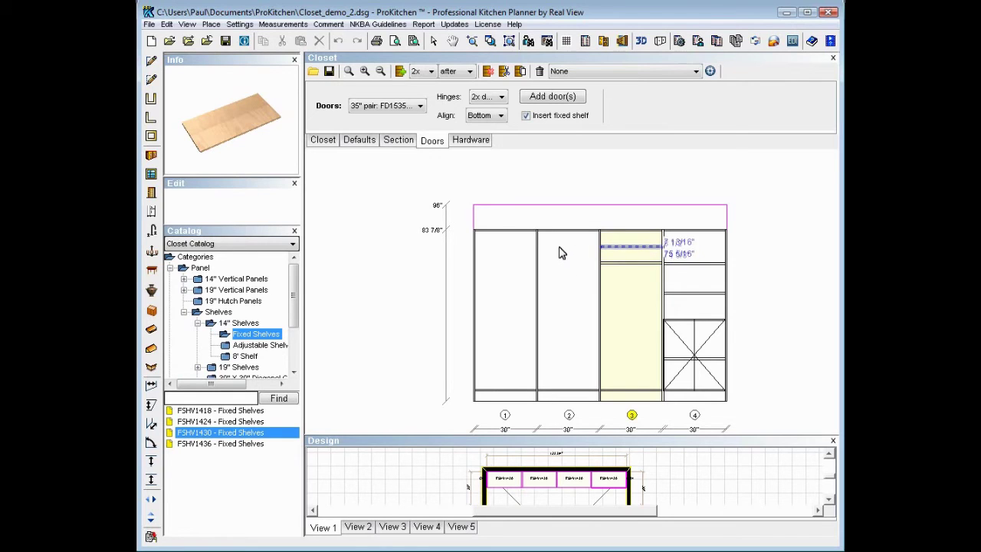
click(613, 252)
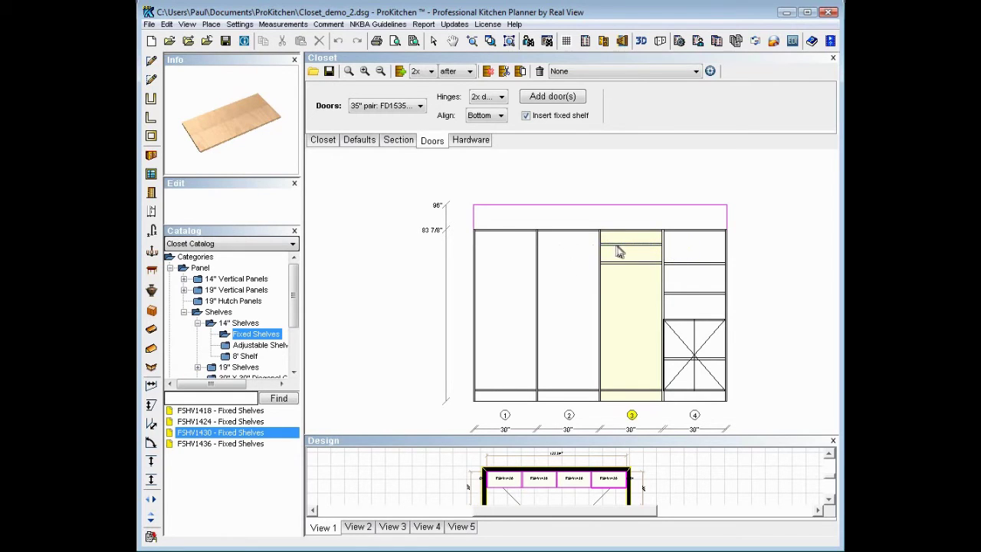
click(620, 252)
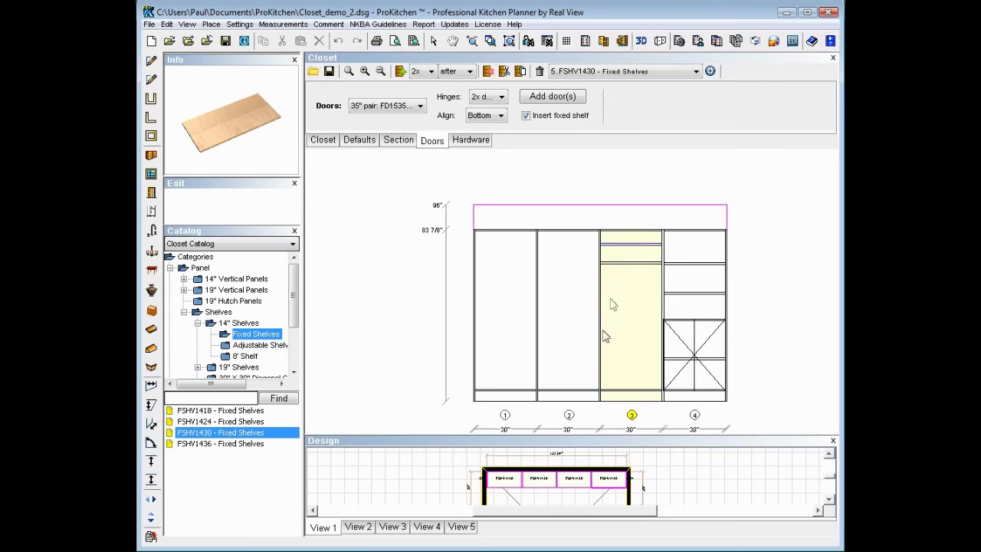
click(540, 71)
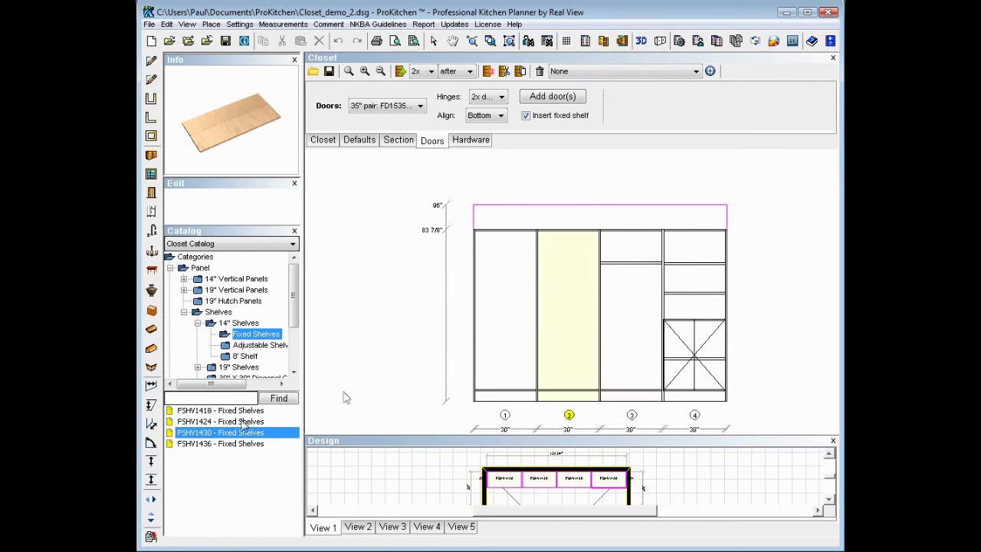
click(558, 270)
click(512, 361)
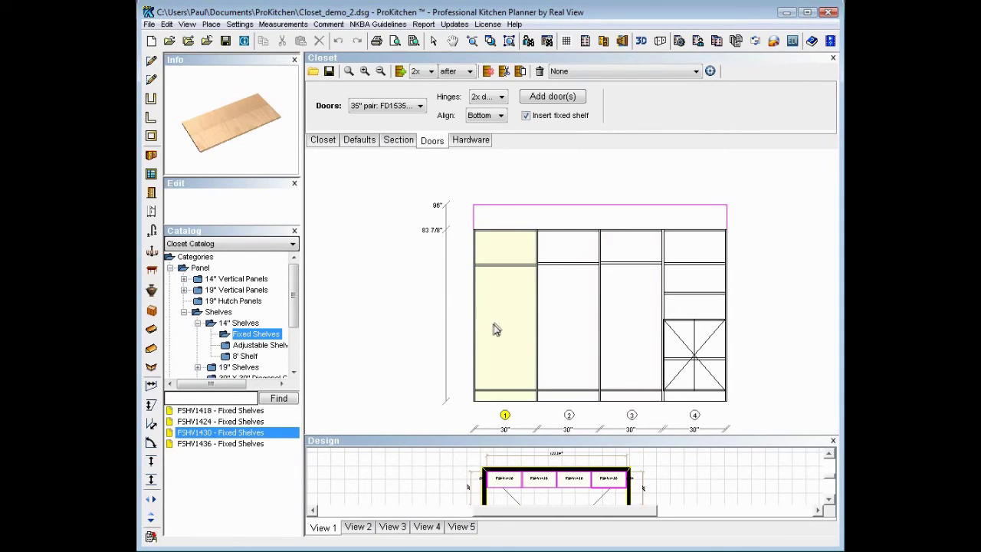
Nudge section 1's shelf into line and drag section 3's shelf to its final height.
click(501, 269)
mouse_move(506, 270)
mouse_down()
mouse_move(507, 254)
mouse_move(514, 271)
mouse_up()
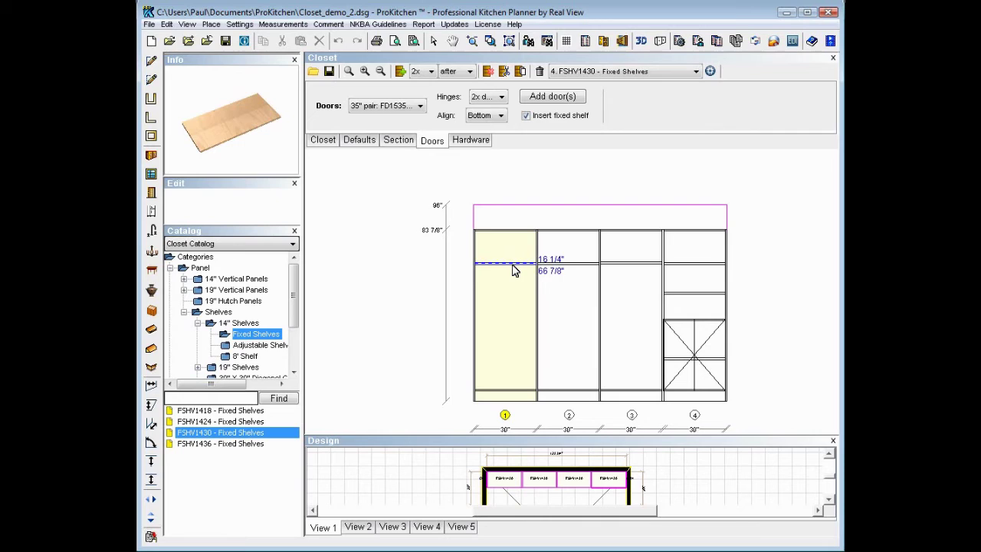
click(619, 268)
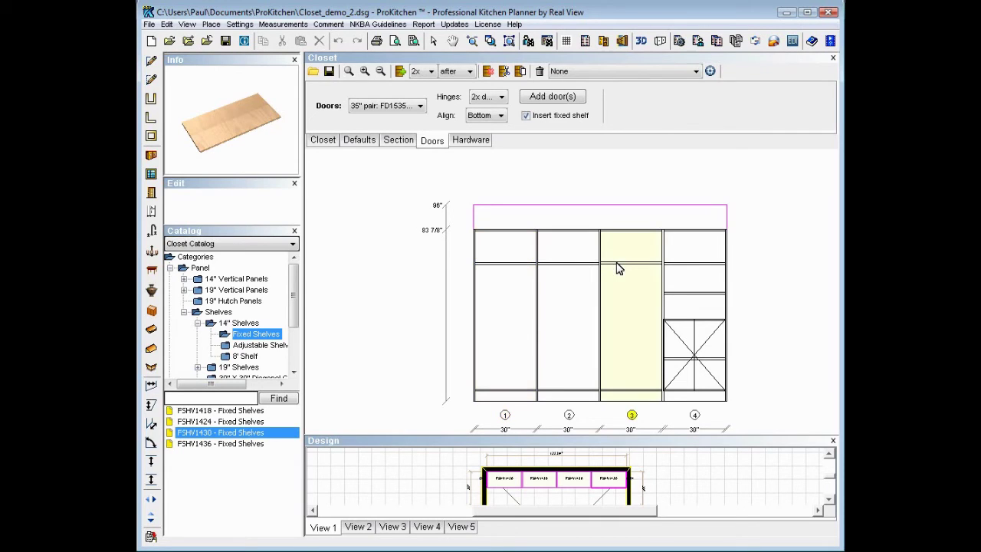
click(624, 268)
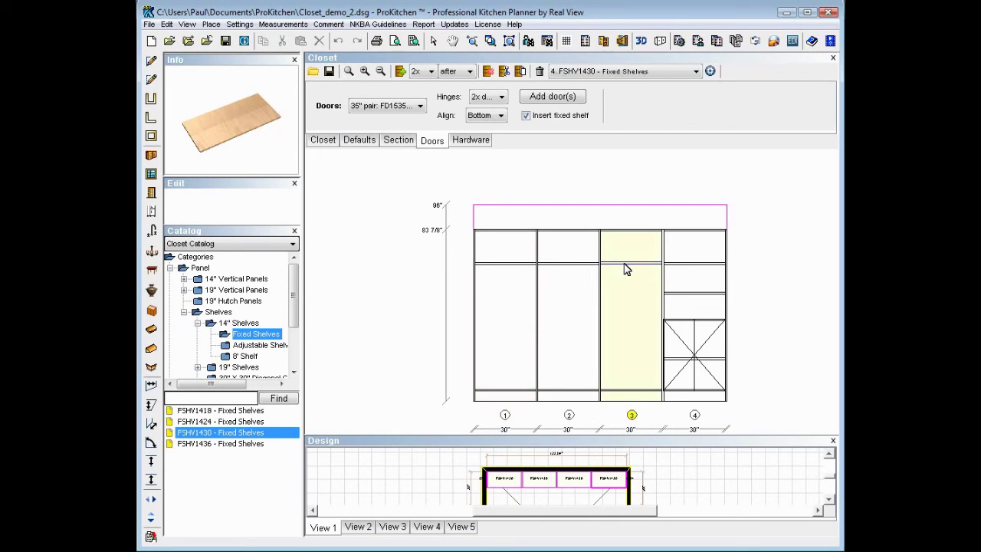
drag(624, 268, 625, 270)
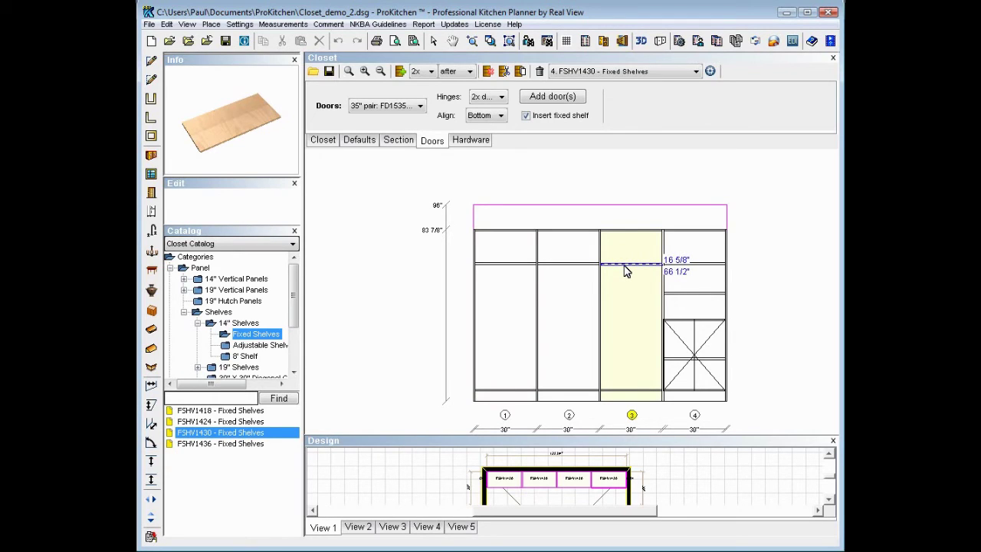
drag(625, 271, 616, 284)
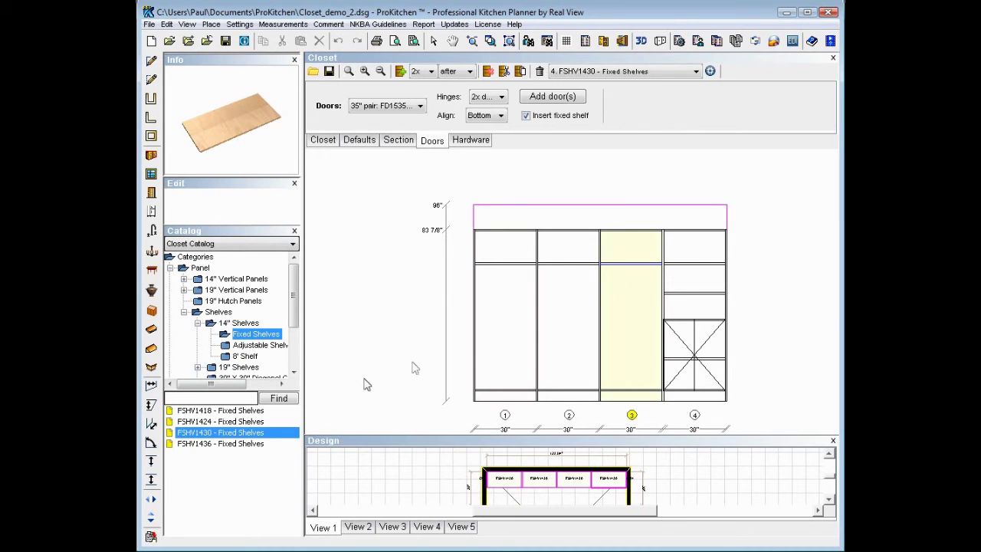
Select the CD1130H drawer under Drawer > Complete Drawer > Hardwood Complete Drawer.
click(184, 311)
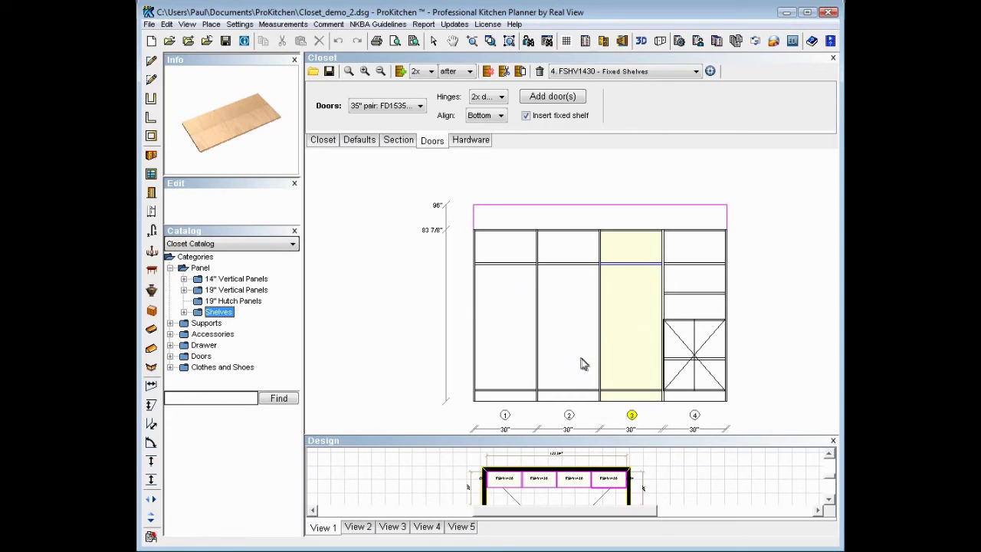
click(171, 346)
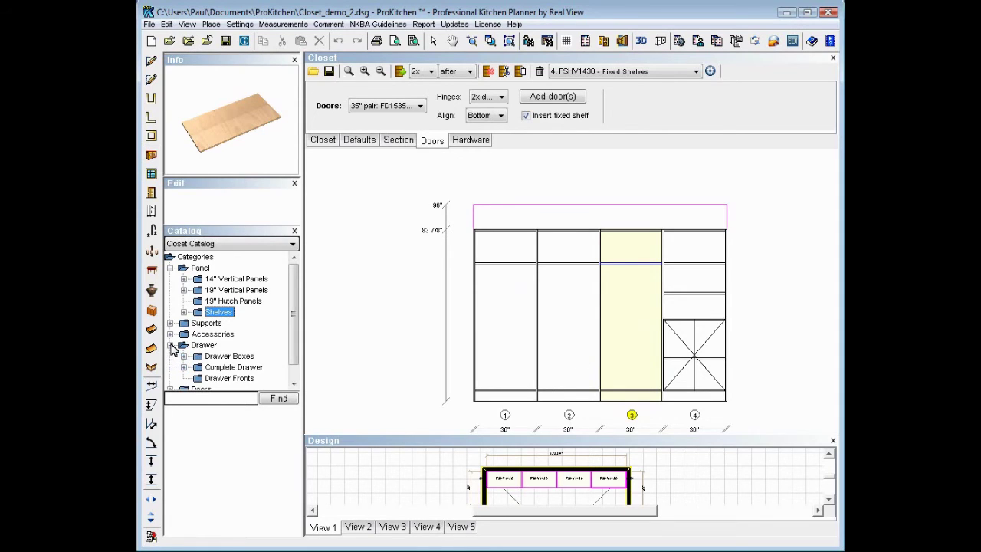
click(185, 367)
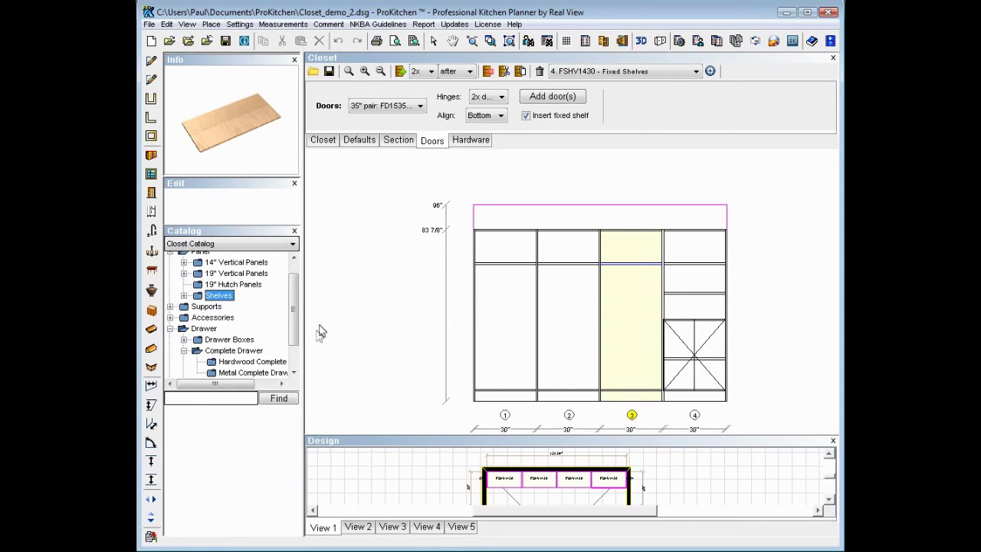
drag(299, 324, 297, 354)
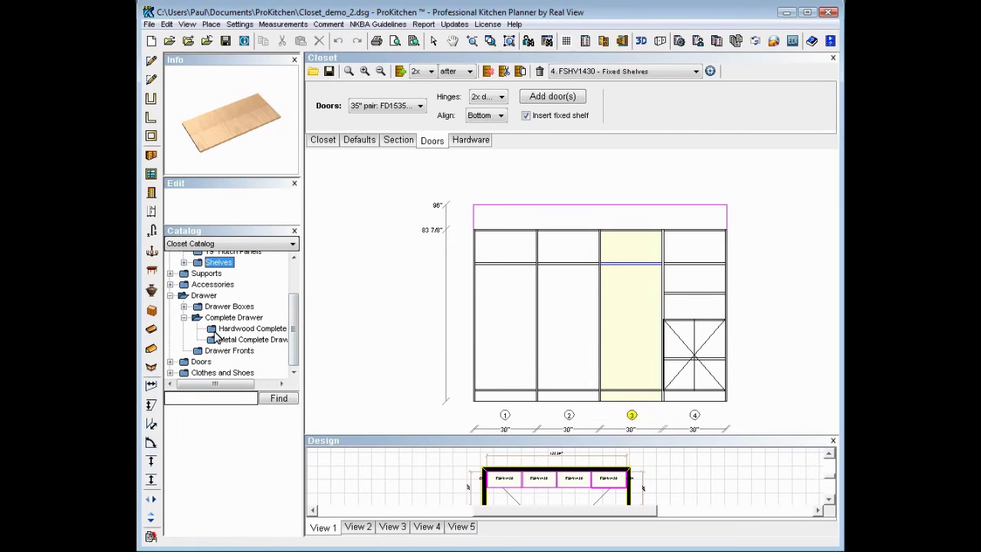
click(217, 331)
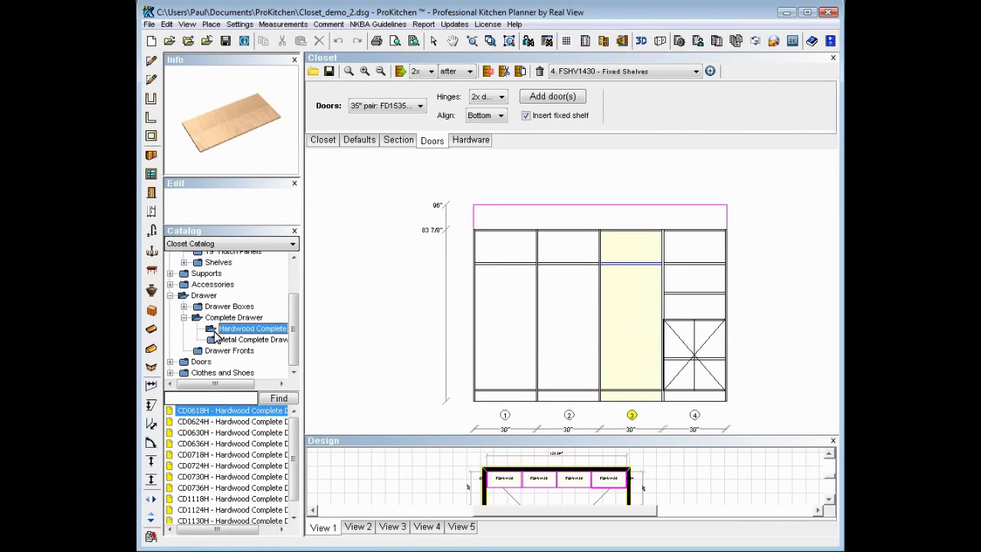
click(199, 521)
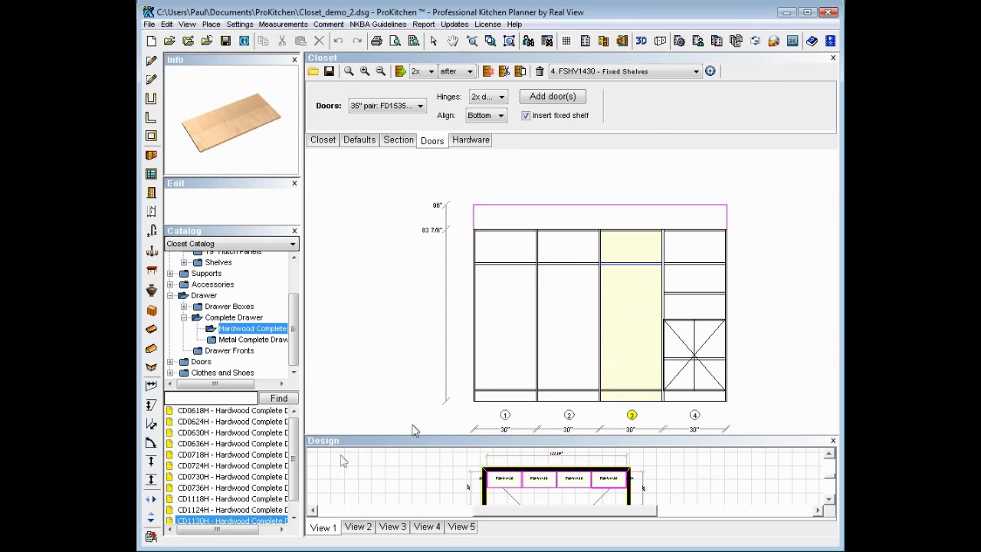
Stack three CD1130H drawers at the bottom of section 3.
click(526, 390)
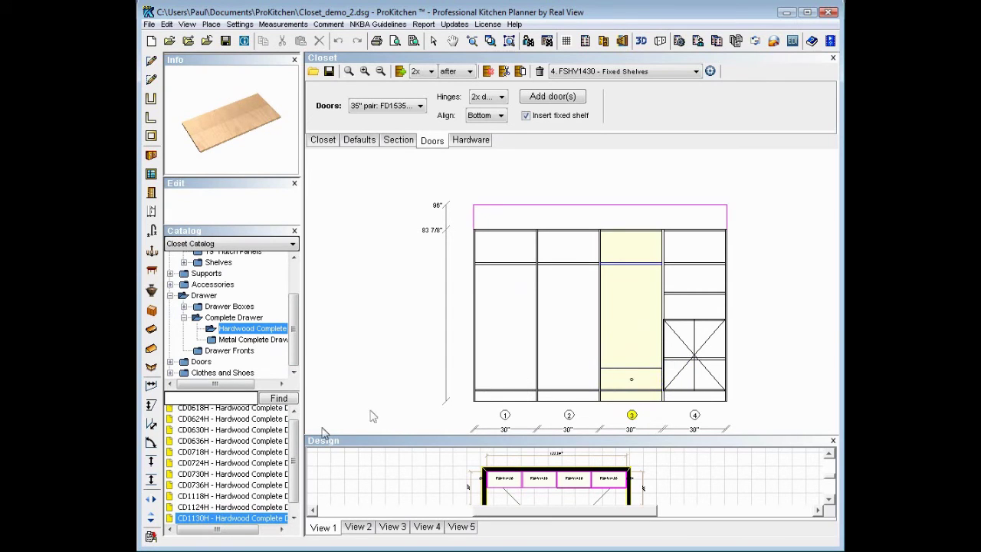
click(207, 520)
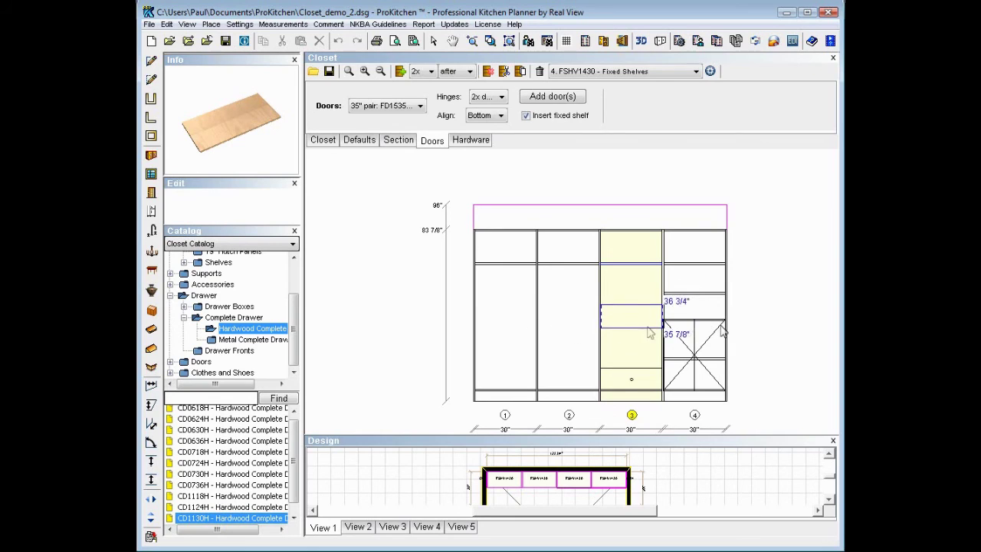
click(668, 373)
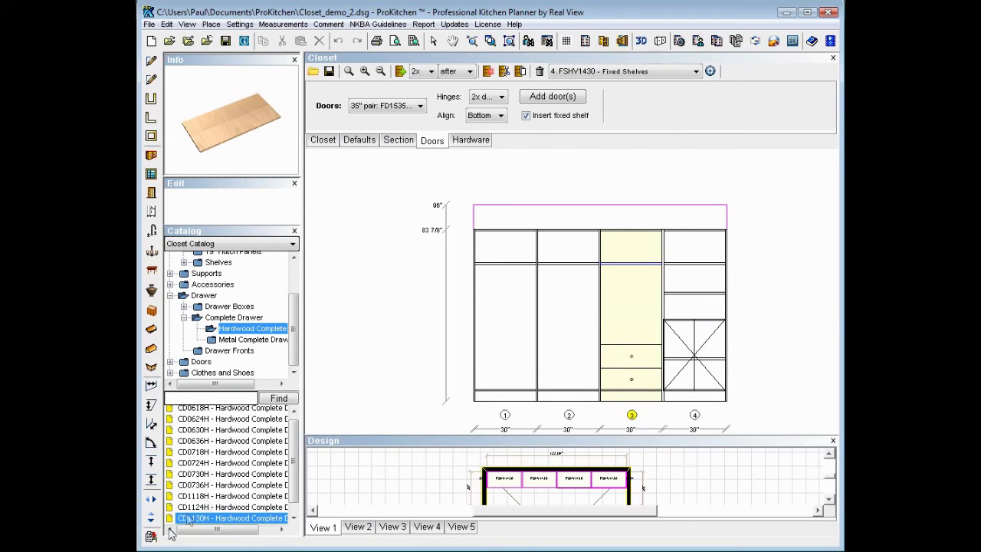
click(622, 354)
scroll(261, 429, up, 1)
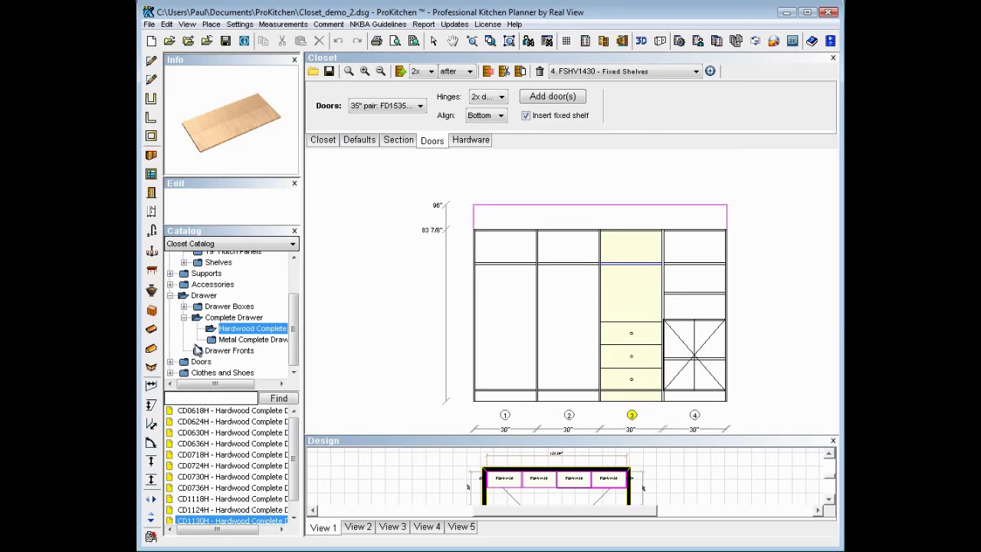
Place an FSHV1430 fixed shelf from 14" Shelves > Fixed Shelves just above the section 3 drawers.
click(184, 317)
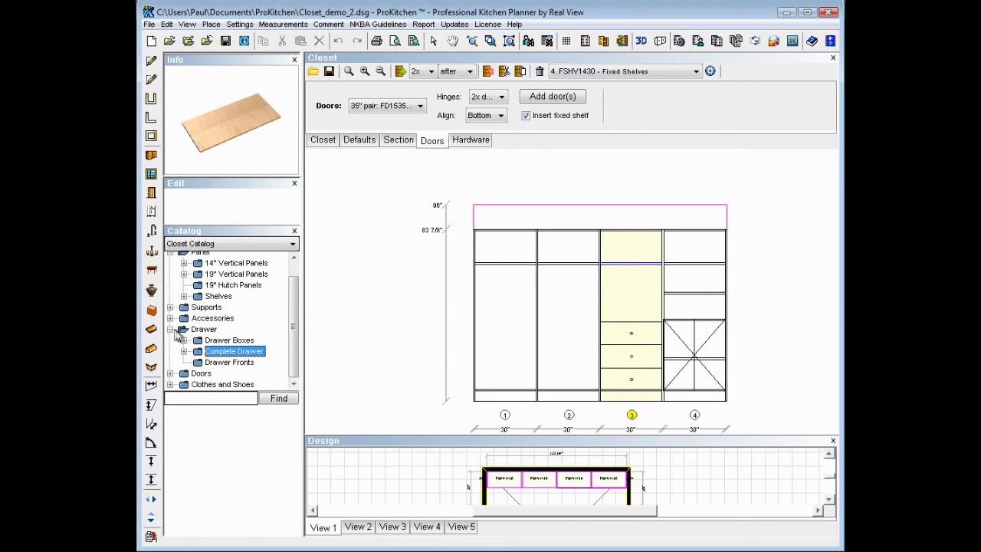
double_click(191, 330)
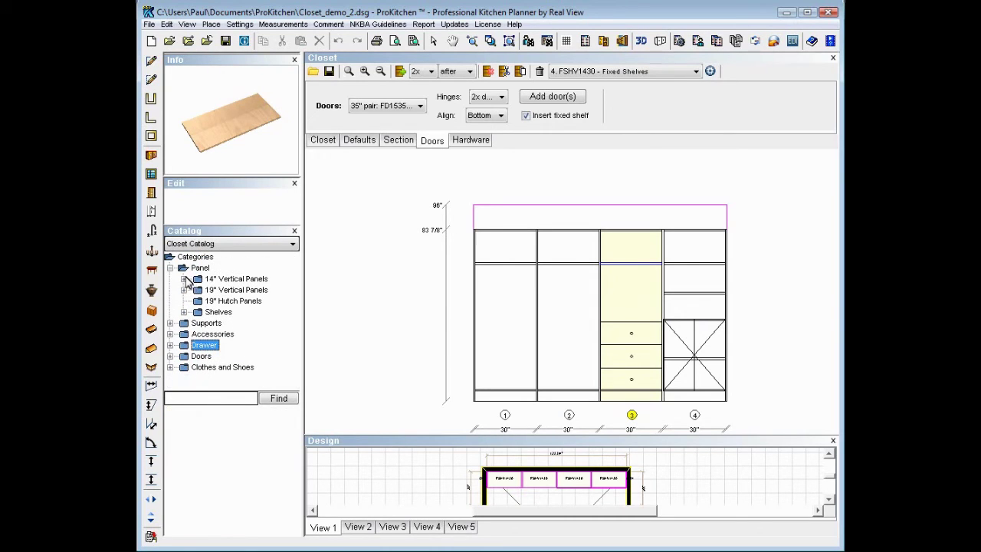
click(185, 312)
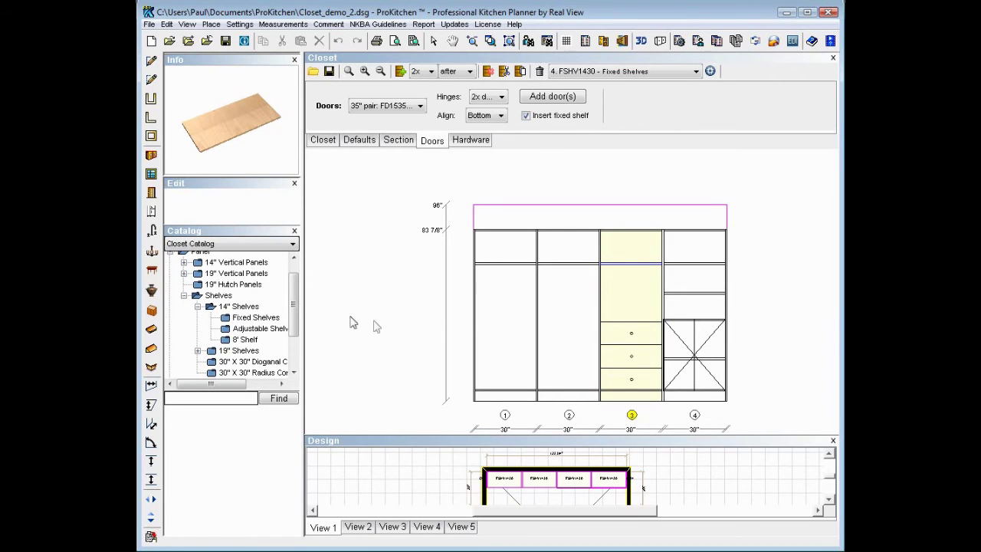
click(255, 317)
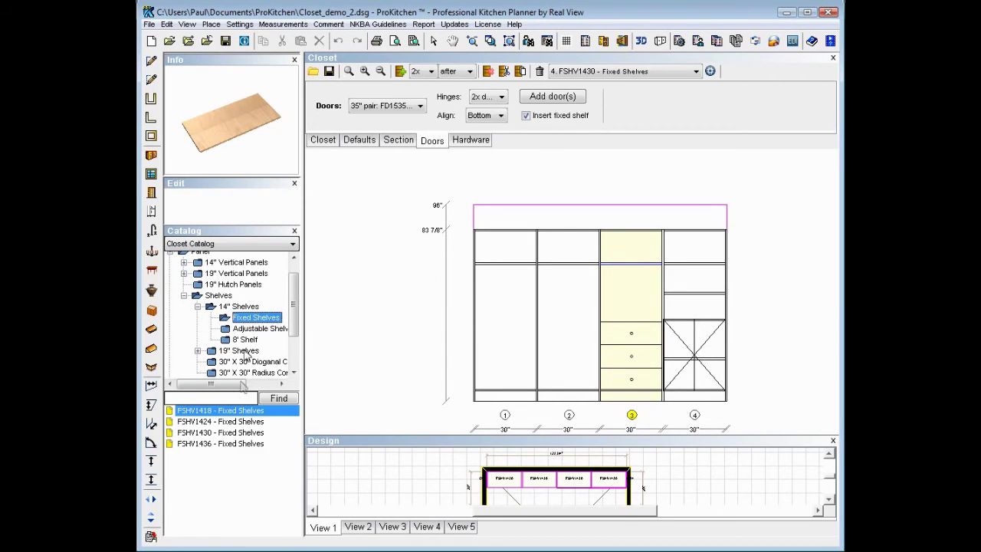
click(197, 432)
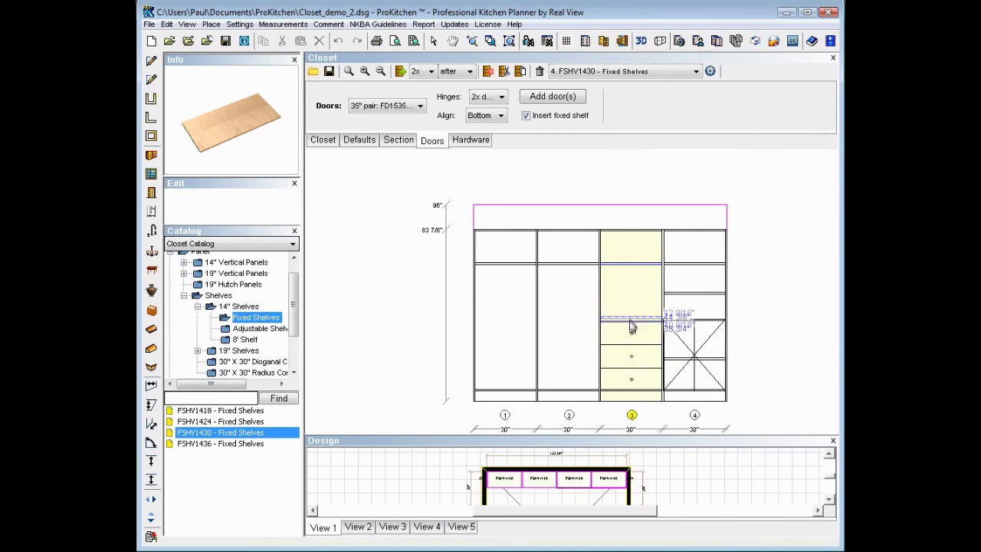
click(632, 329)
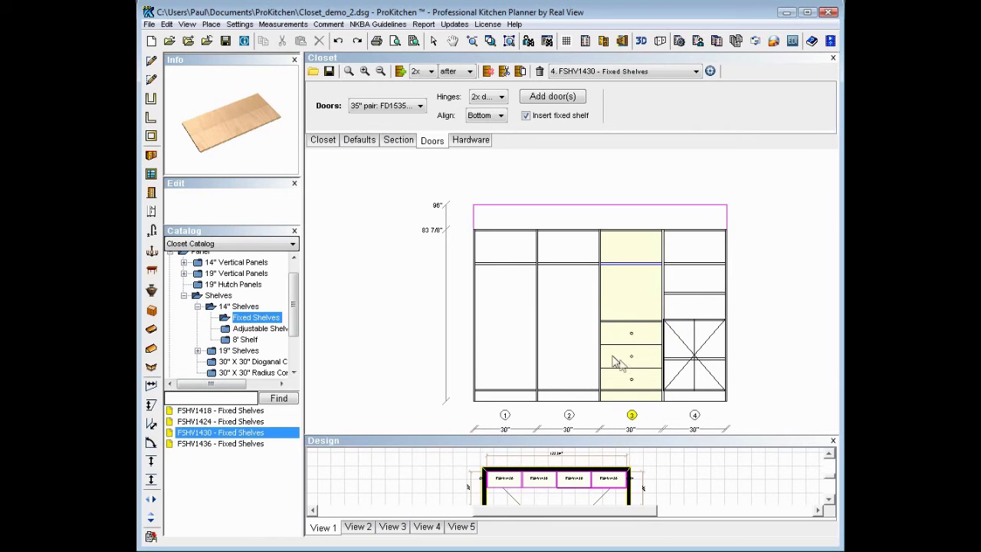
Fold up the Shelves and Panel catalog groups and raise section 3's top shelf slightly.
click(197, 306)
click(184, 296)
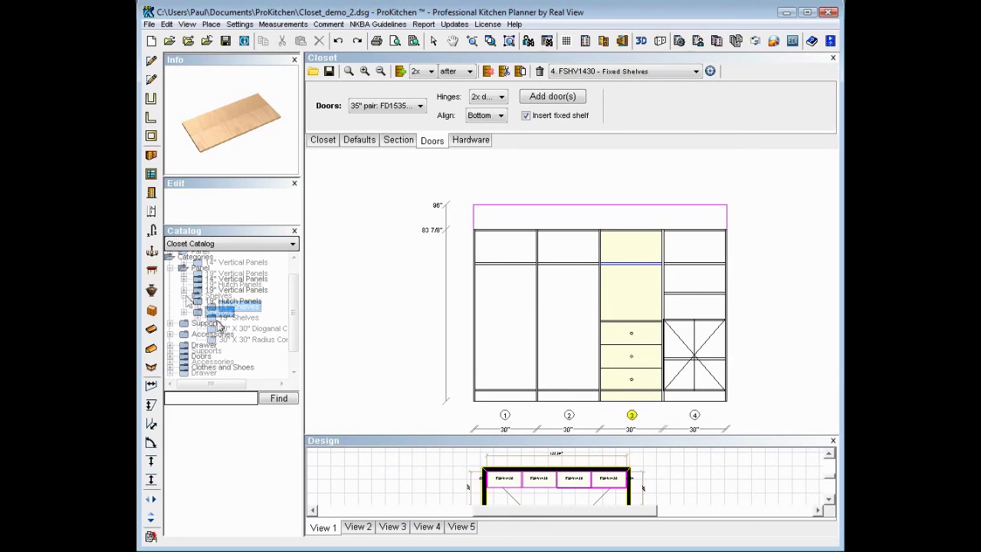
click(171, 267)
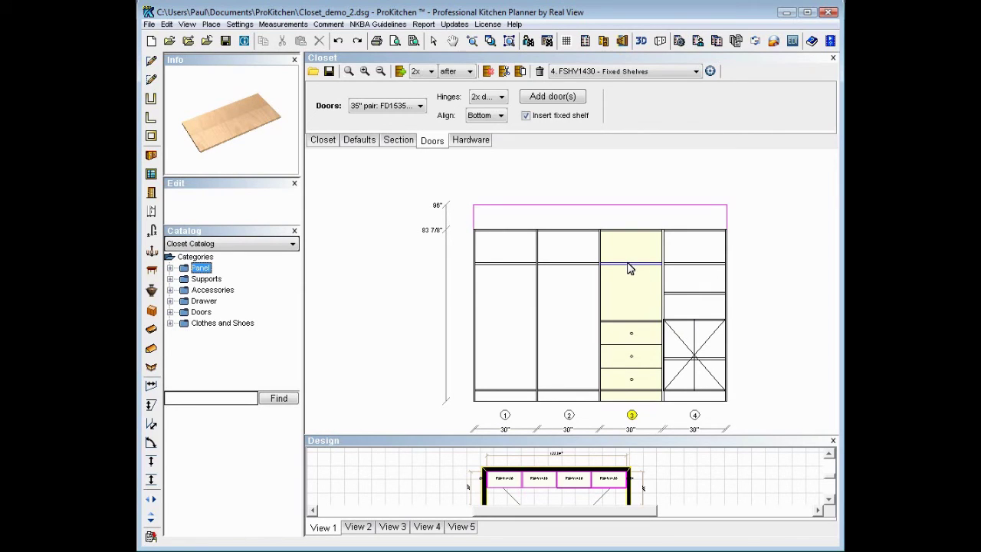
mouse_move(628, 267)
mouse_down()
mouse_move(632, 247)
mouse_move(628, 264)
mouse_up()
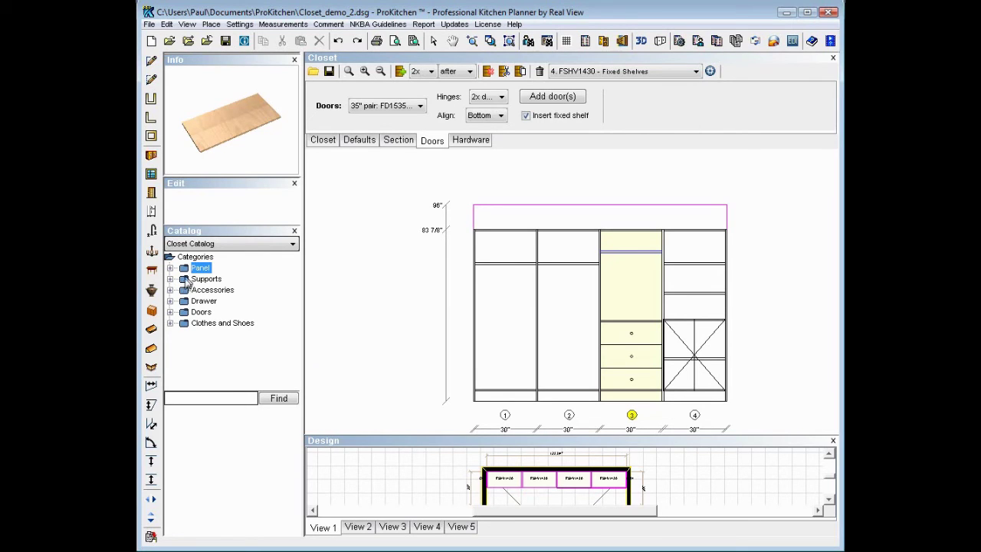
Expand Accessories > Tube and list the Wardrobe Tube Kit models, WTRSN18KIT through WTRORB36KIT.
key(alt)
click(170, 289)
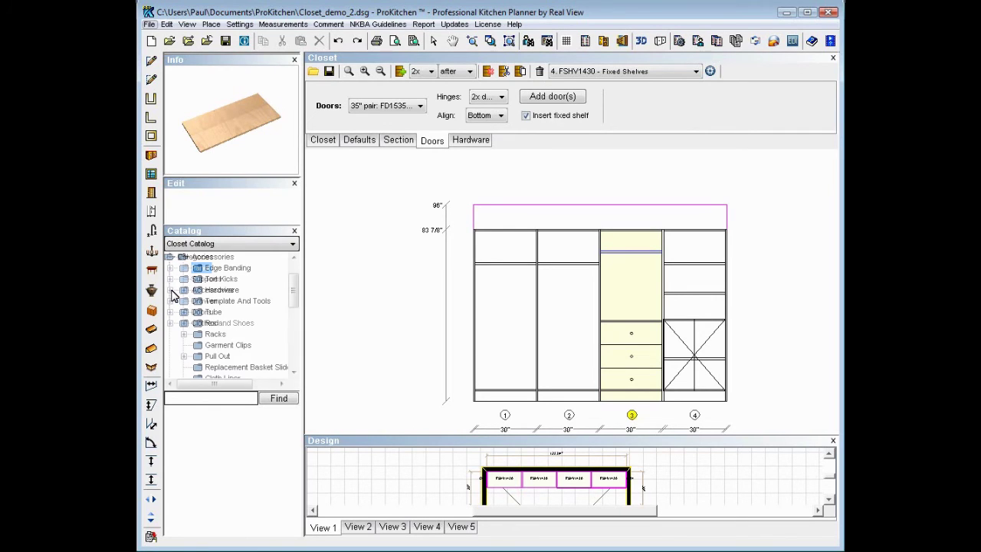
scroll(176, 296, down, 1)
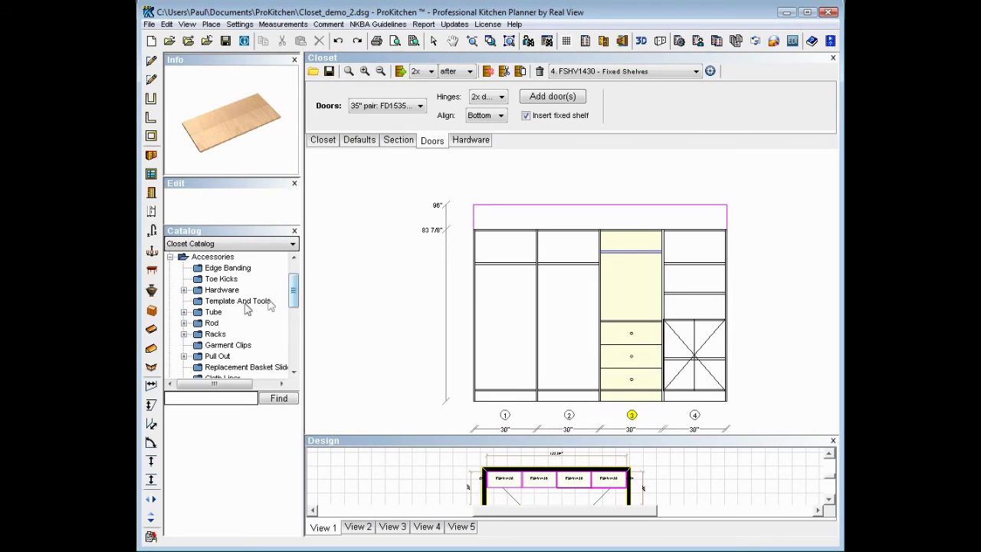
click(185, 312)
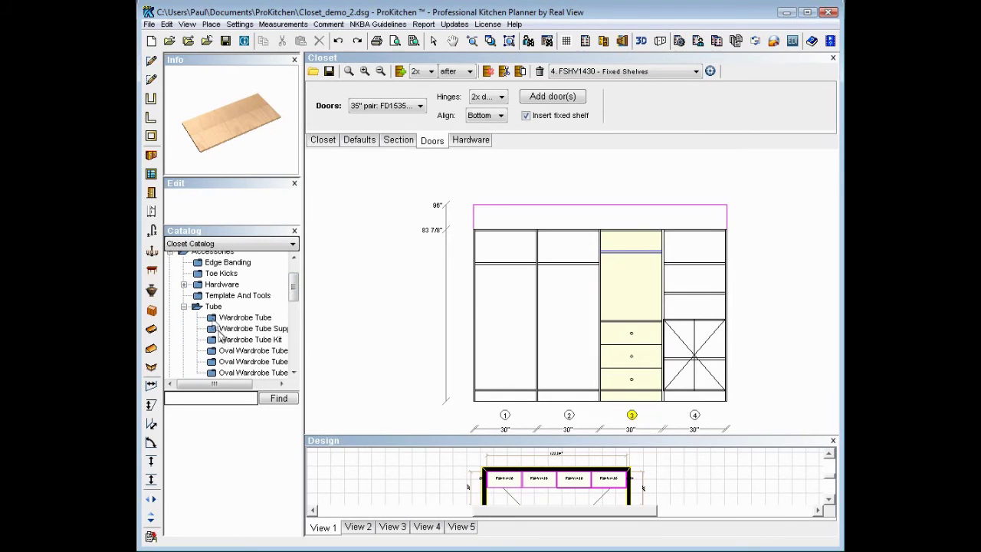
drag(303, 356, 329, 360)
drag(259, 389, 270, 390)
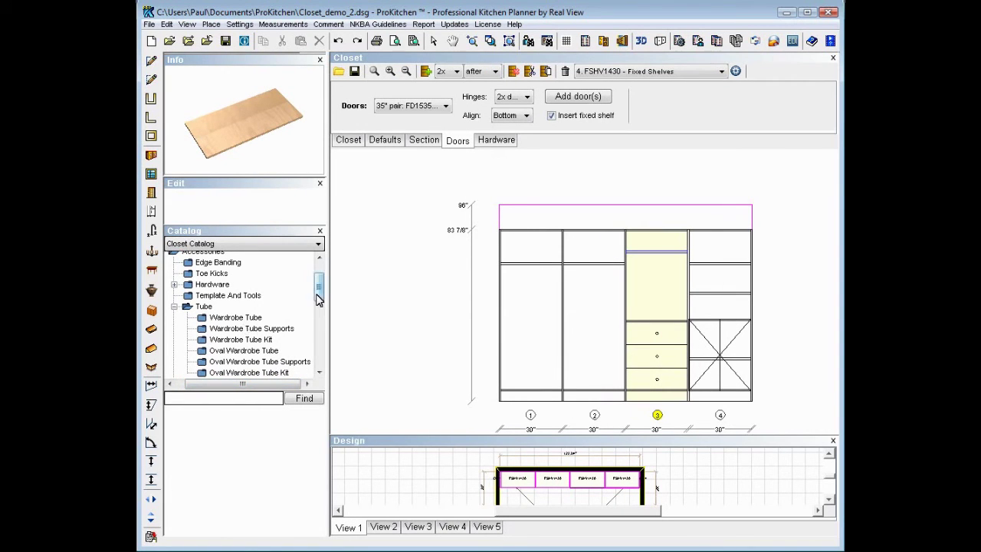
drag(320, 300, 320, 311)
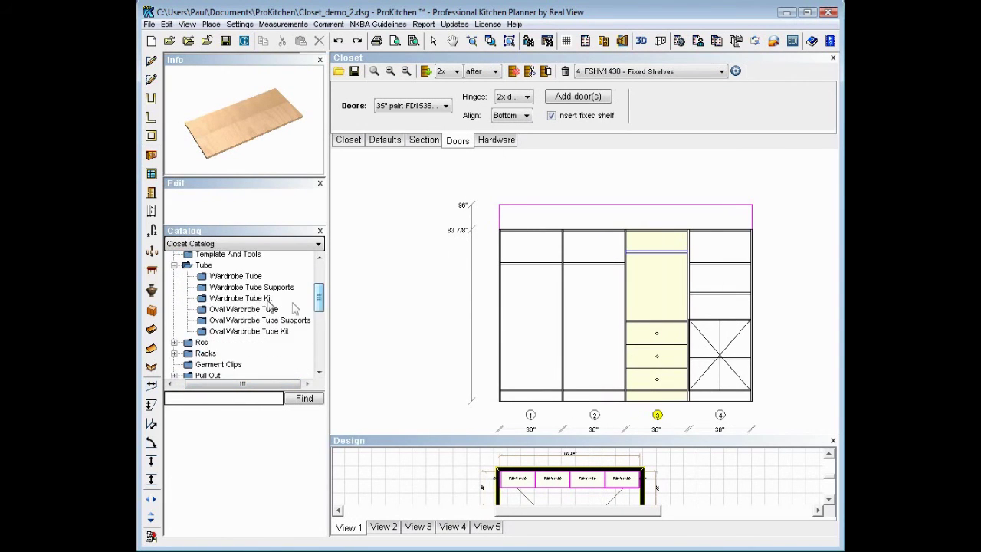
click(241, 298)
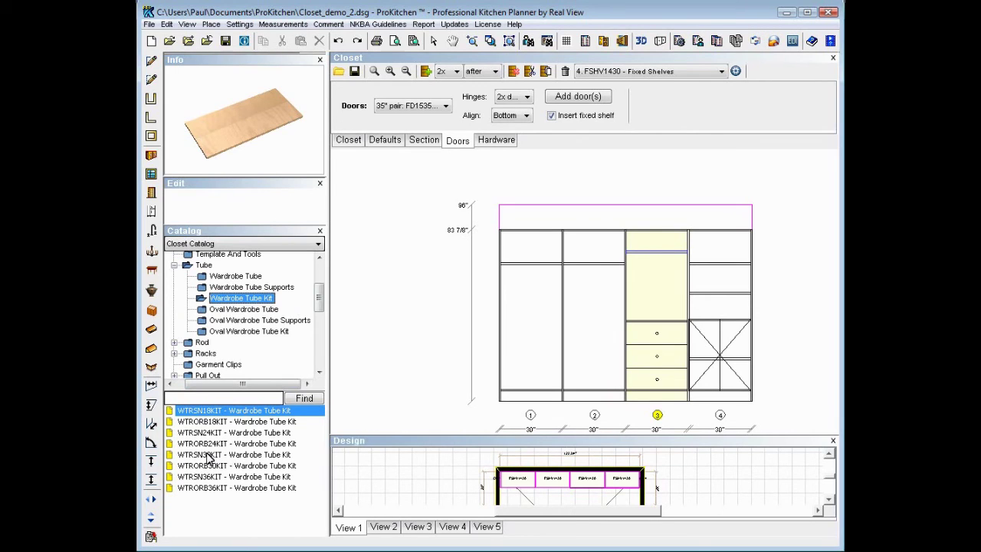
Place a WTRSN30KIT wardrobe tube near the top of modules 3, 2 and 1.
click(258, 455)
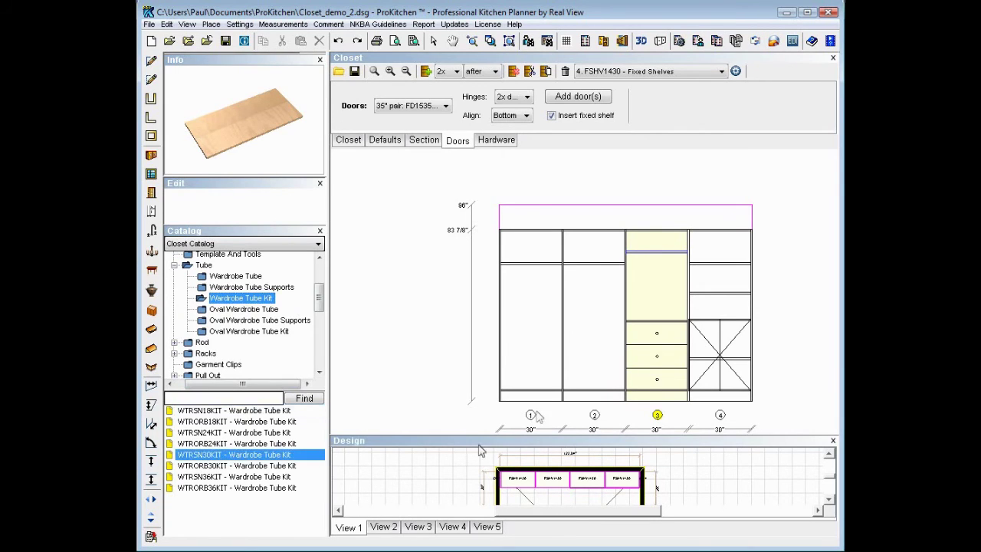
click(665, 268)
click(596, 351)
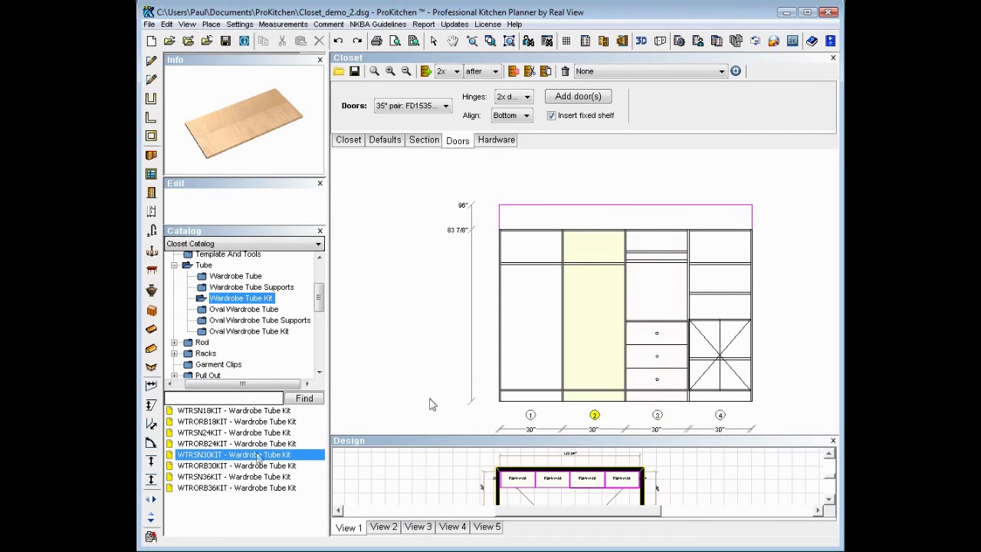
click(602, 281)
click(527, 358)
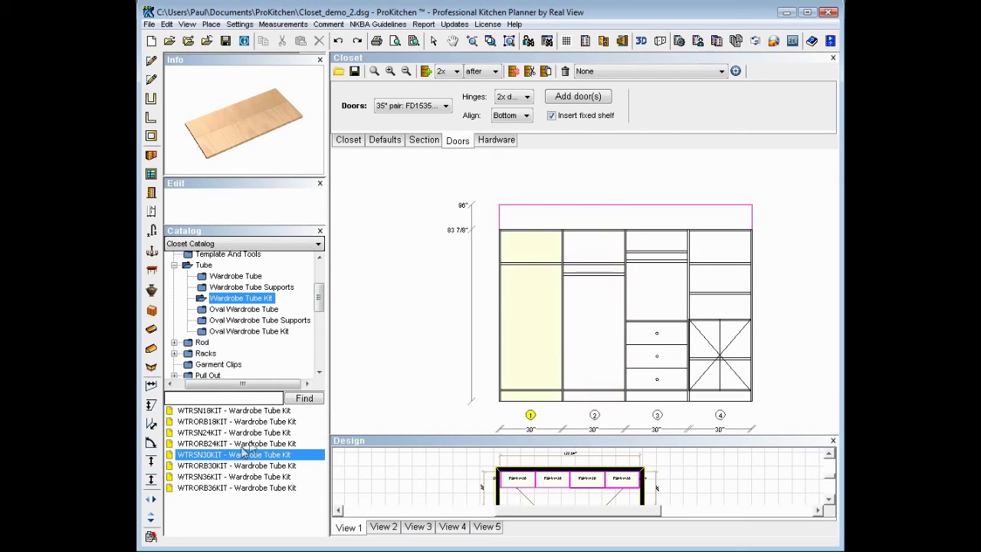
click(538, 284)
Browse Hardware and Rod, then expand Racks to show Tie, Belt, Pants and Wood Pants racks.
click(175, 265)
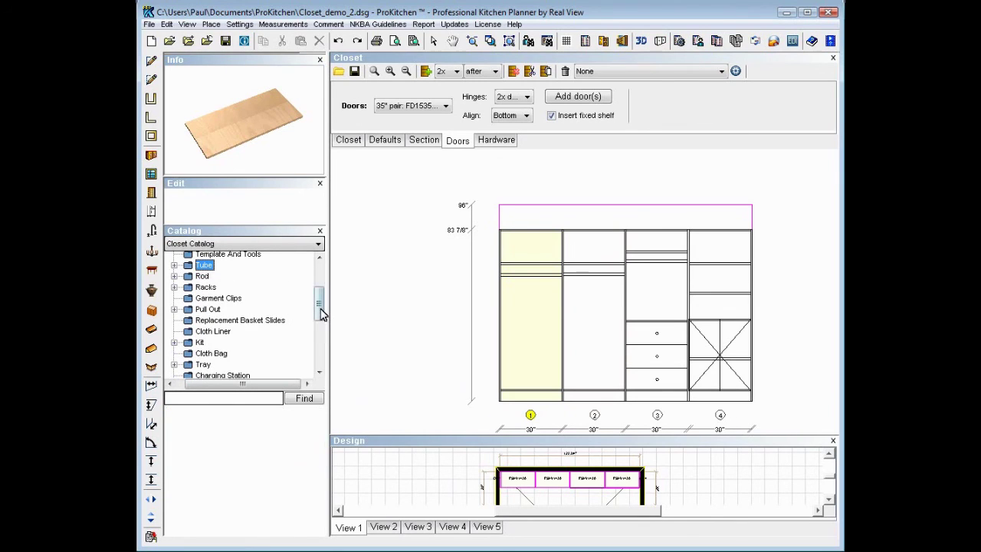
drag(321, 313, 323, 299)
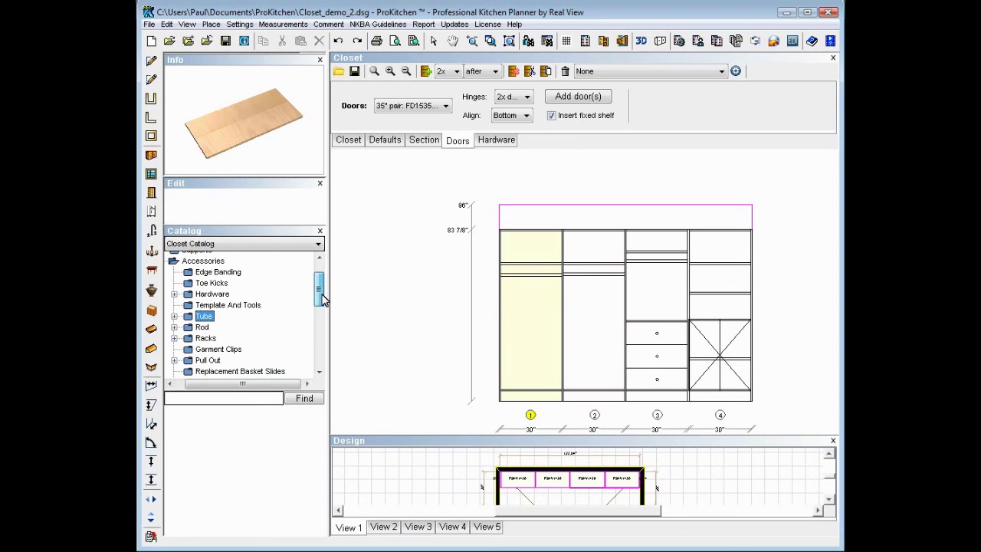
click(175, 294)
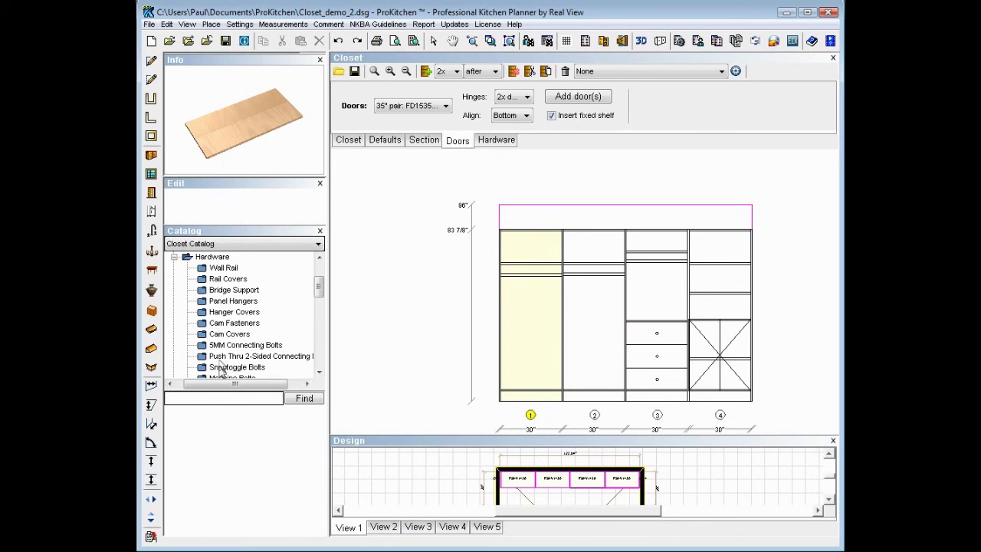
drag(321, 367, 320, 284)
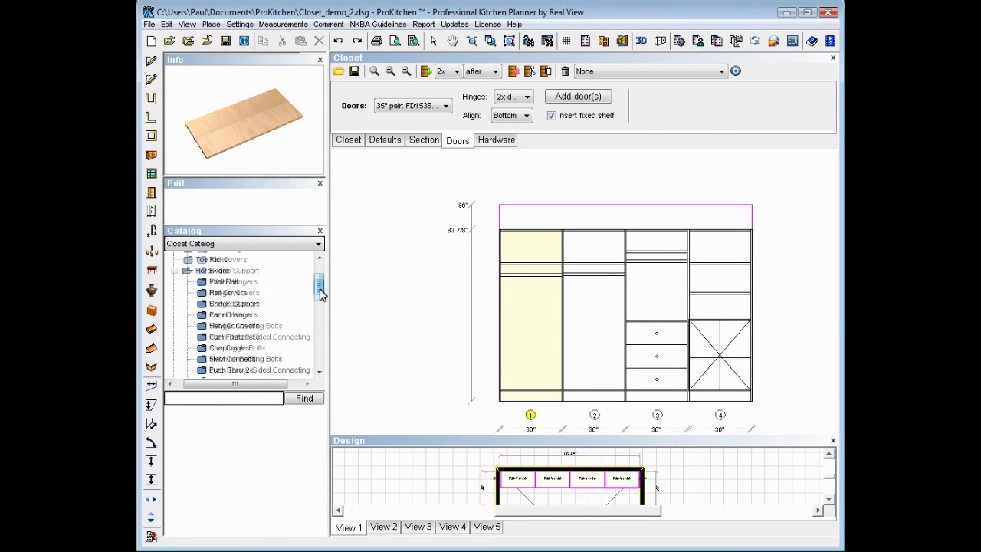
scroll(237, 289, up, 3)
click(174, 278)
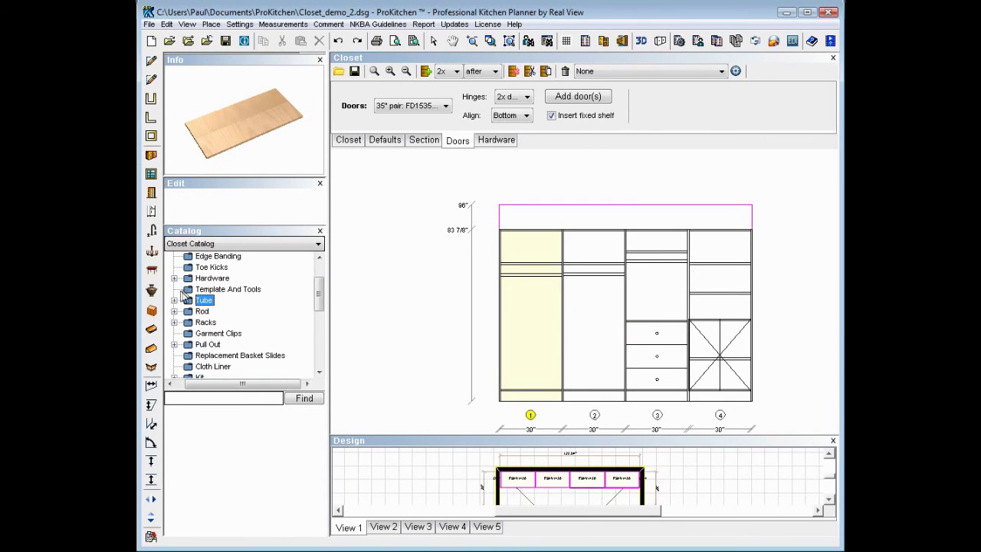
click(174, 311)
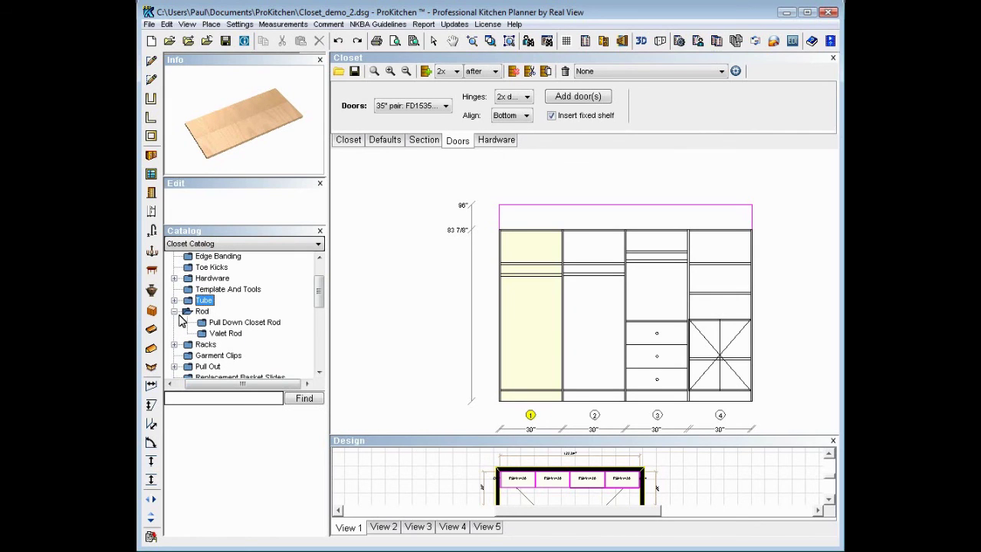
click(175, 312)
click(175, 322)
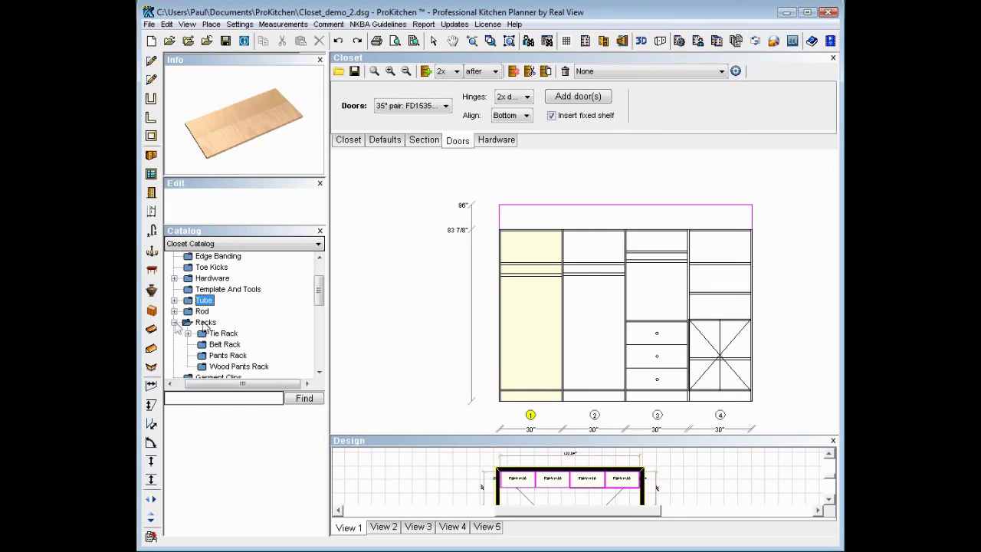
drag(322, 298, 322, 306)
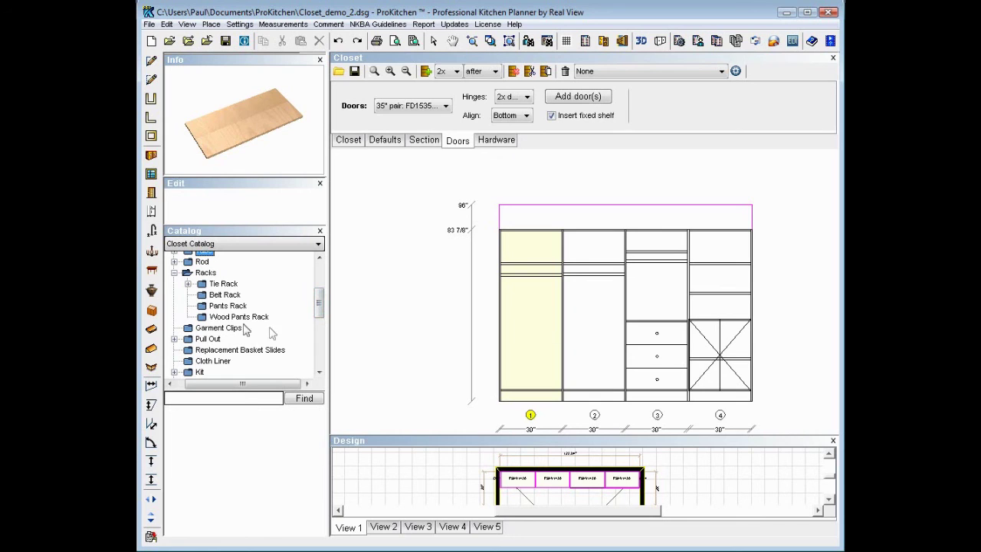
Place a PTRK30SN pants rack in section 1 below its upper shelf, then fold Racks.
click(202, 307)
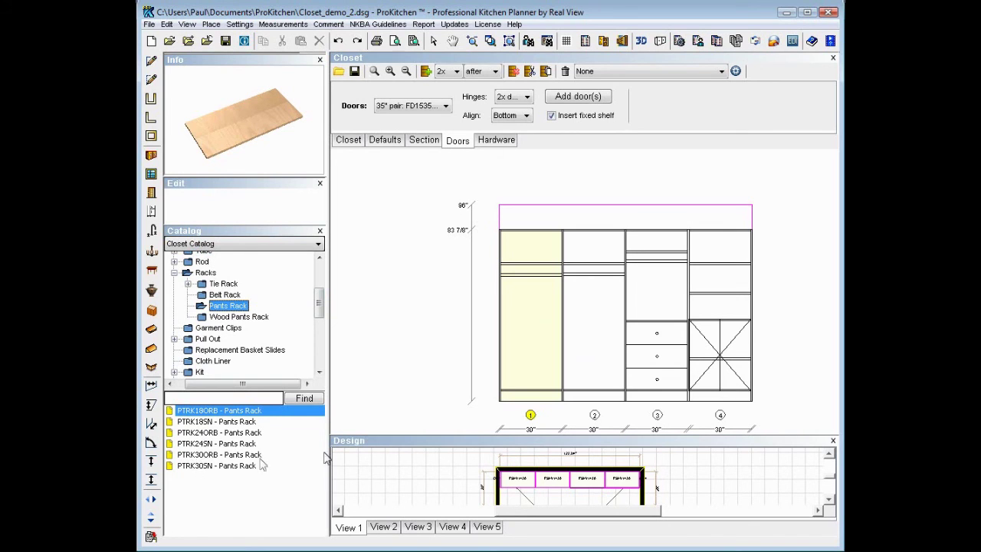
click(200, 465)
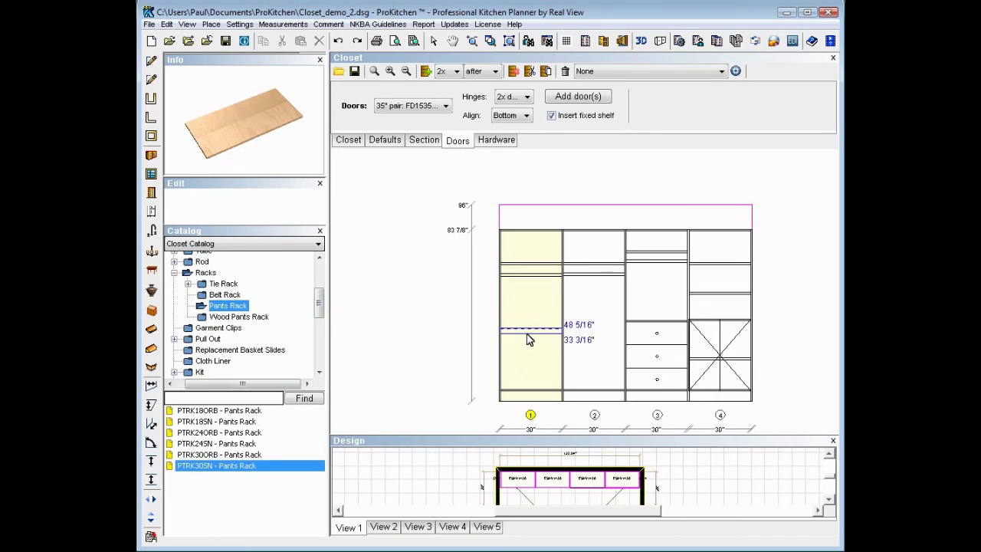
click(529, 332)
click(175, 273)
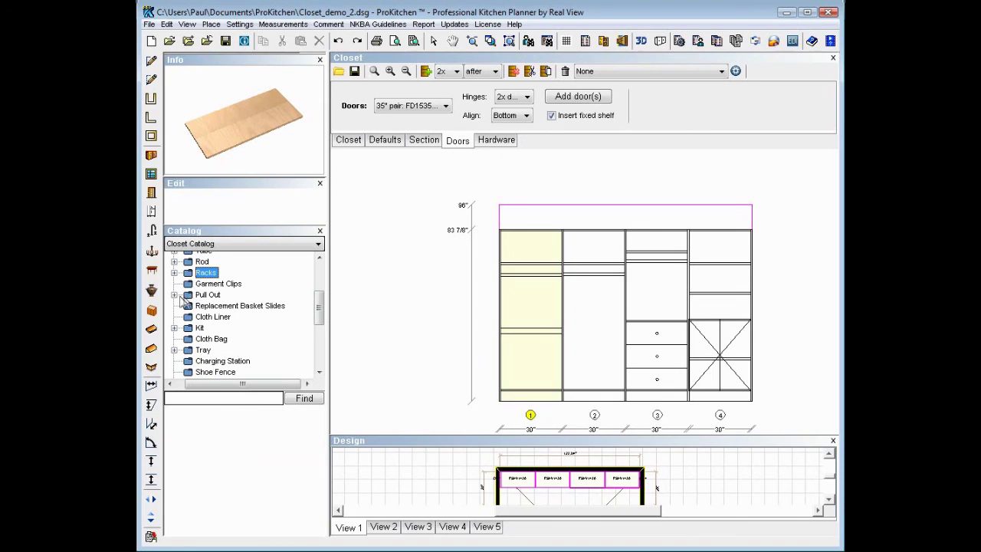
Browse Pull Out and Iron Holder, then fold Accessories back to the top-level categories.
click(175, 296)
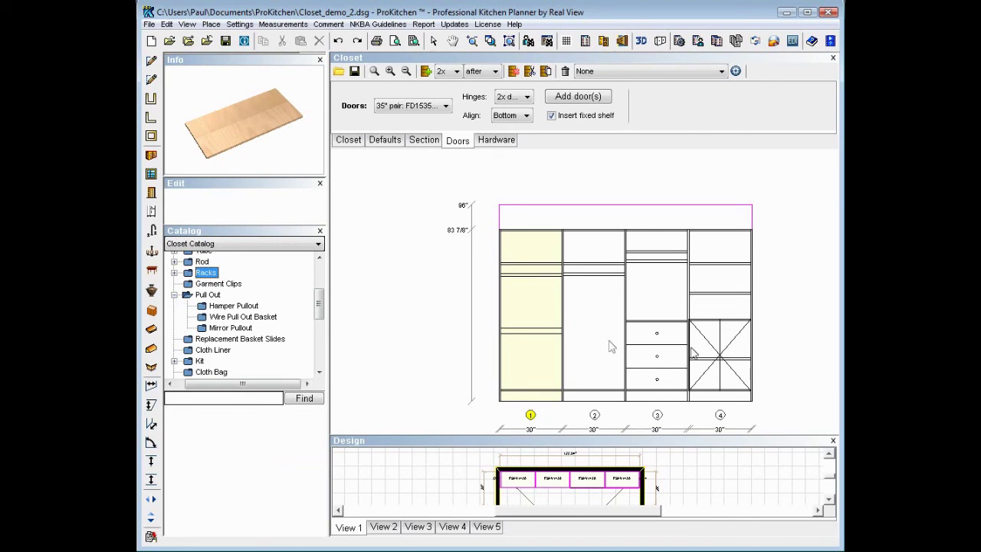
click(174, 294)
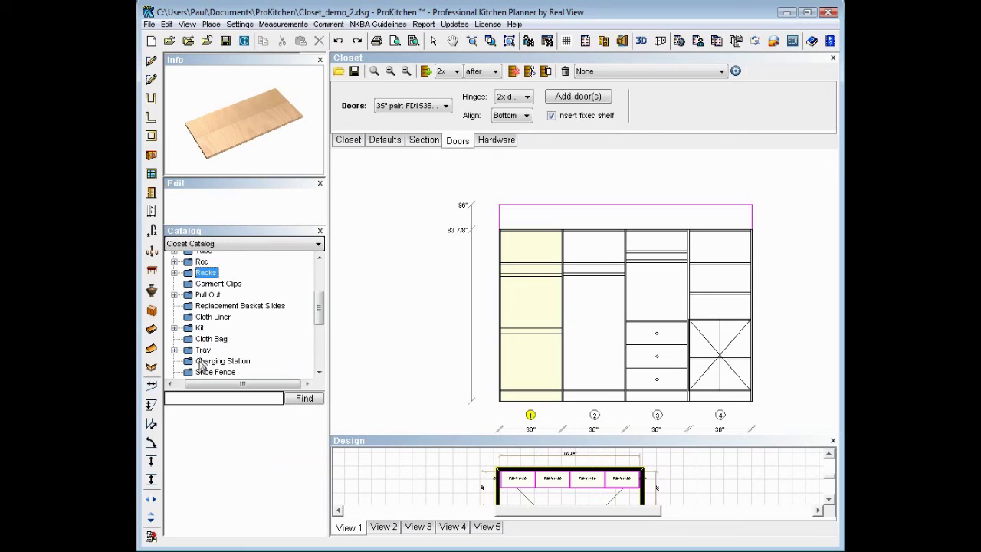
click(320, 362)
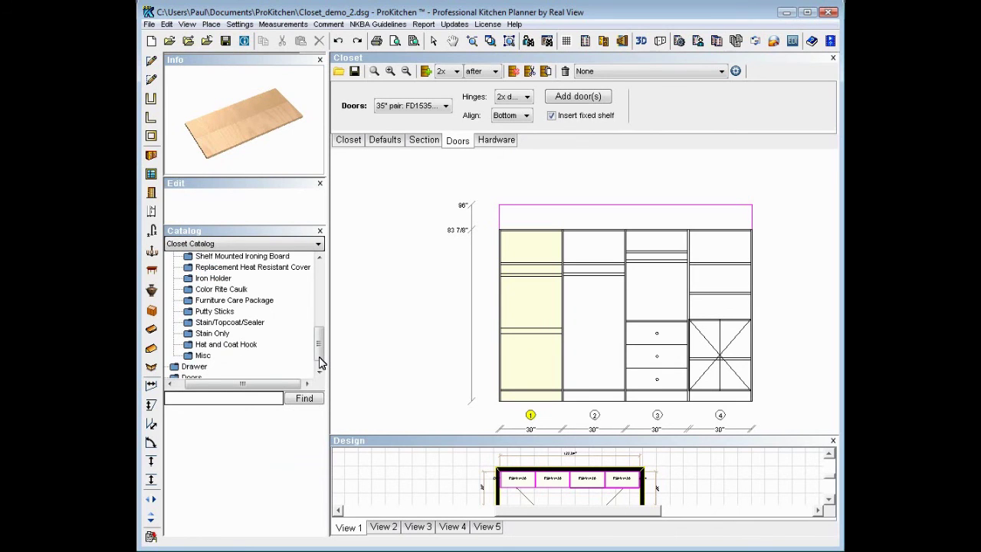
click(221, 280)
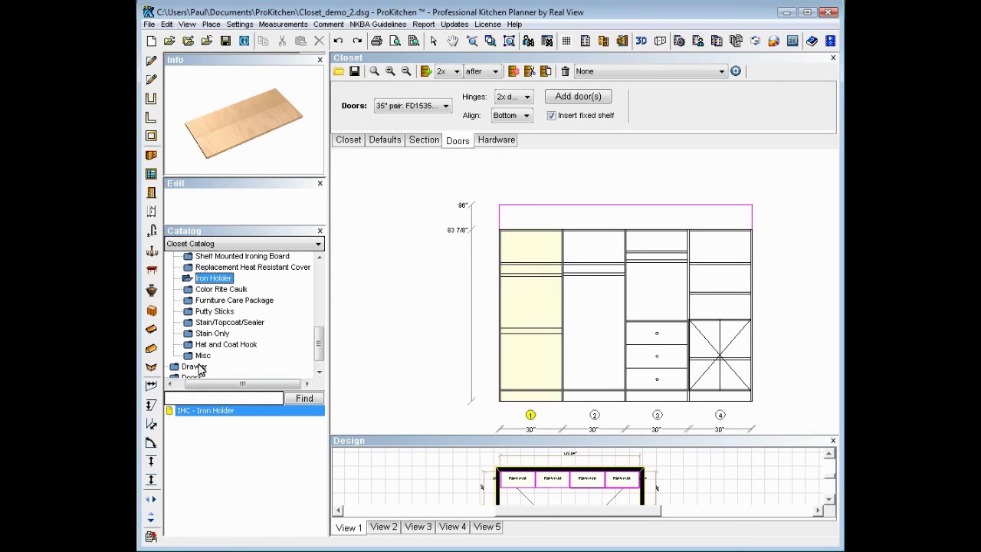
drag(320, 344, 320, 282)
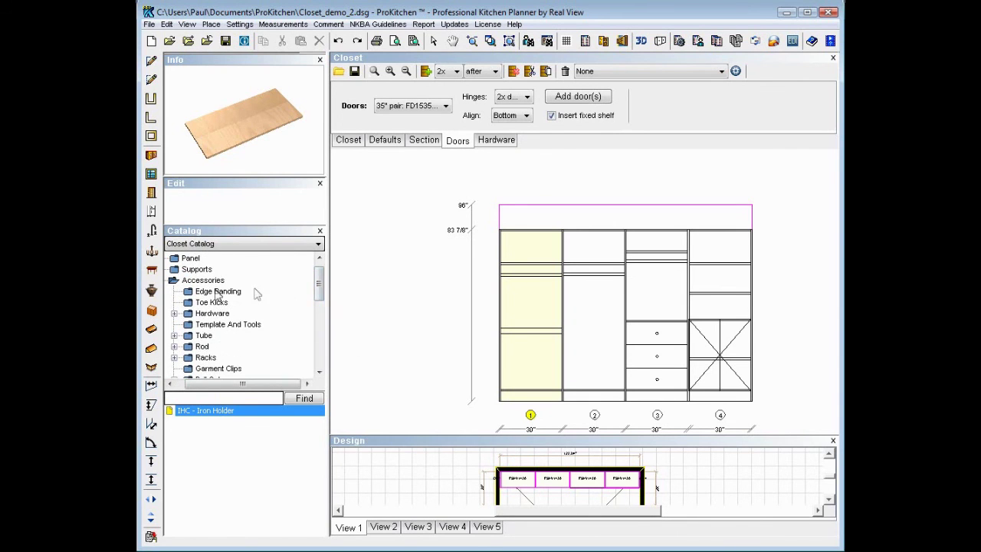
click(176, 283)
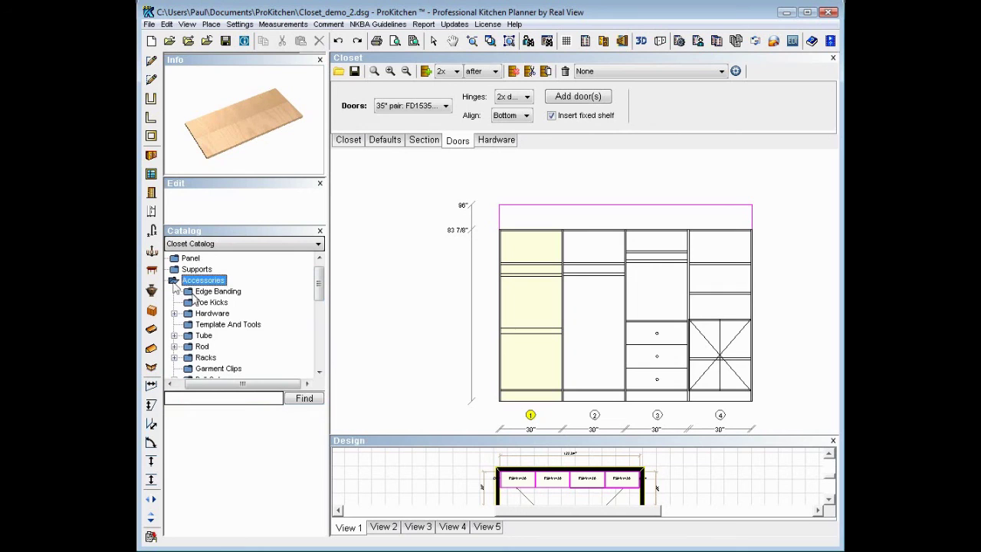
click(174, 280)
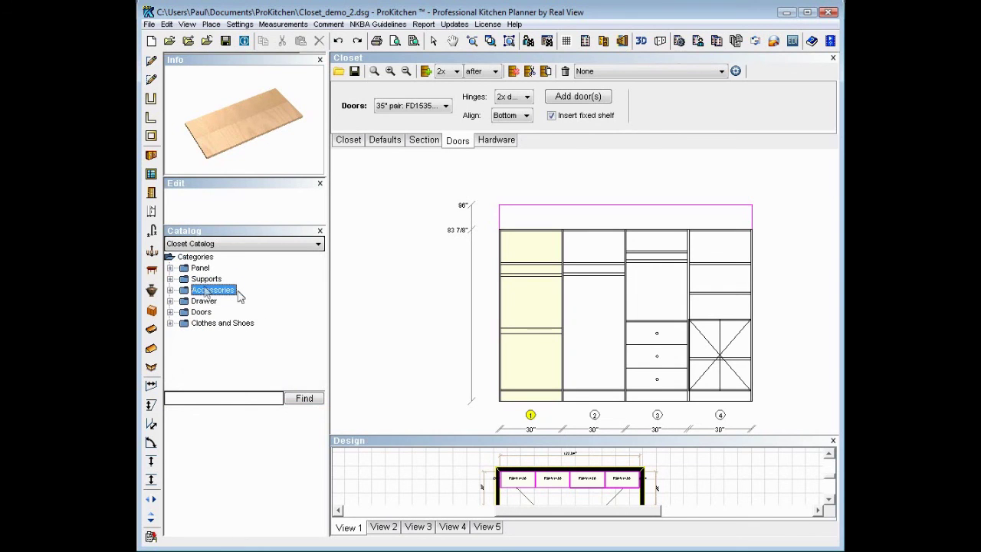
Place a PTRK30SSNT pants rack with trousers from Clothes and Shoes into section 1.
click(171, 324)
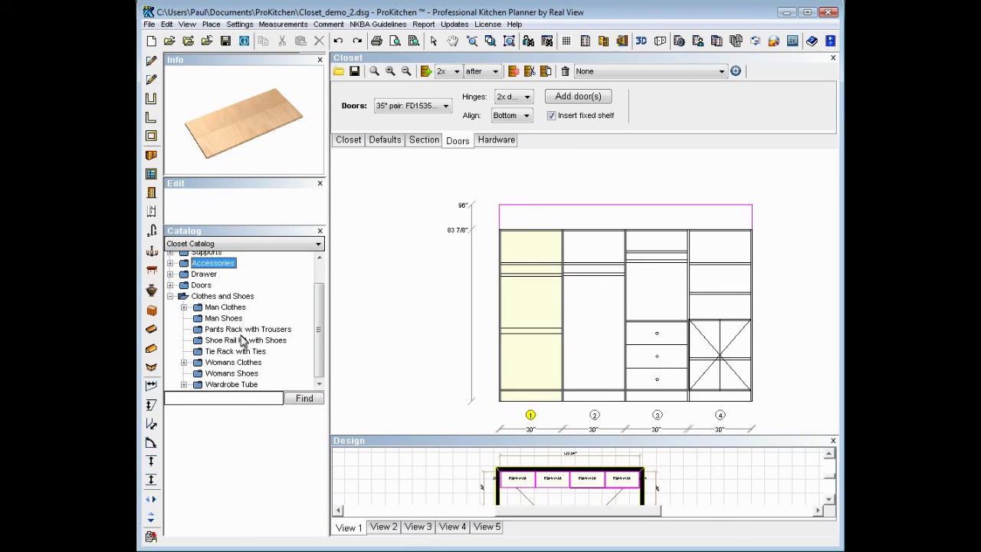
click(211, 331)
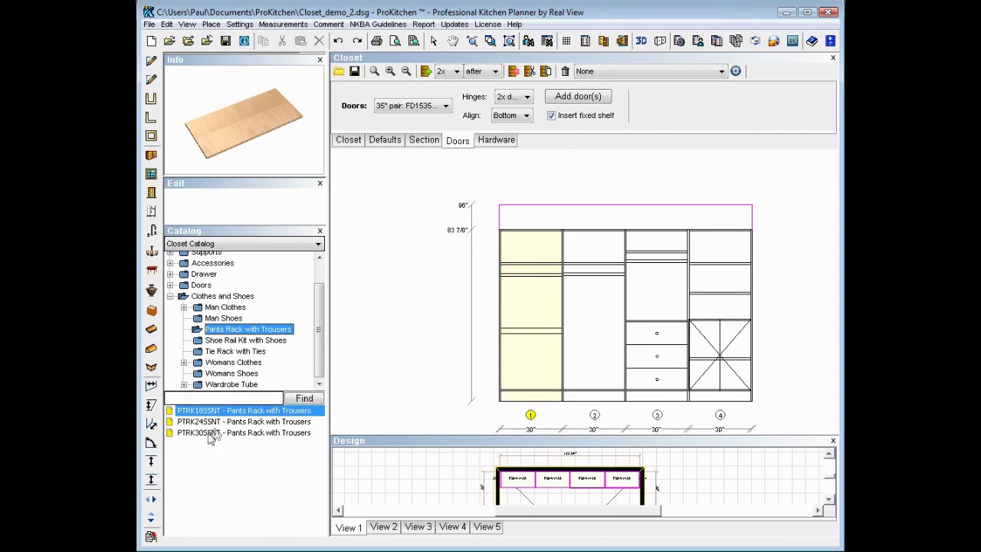
click(270, 432)
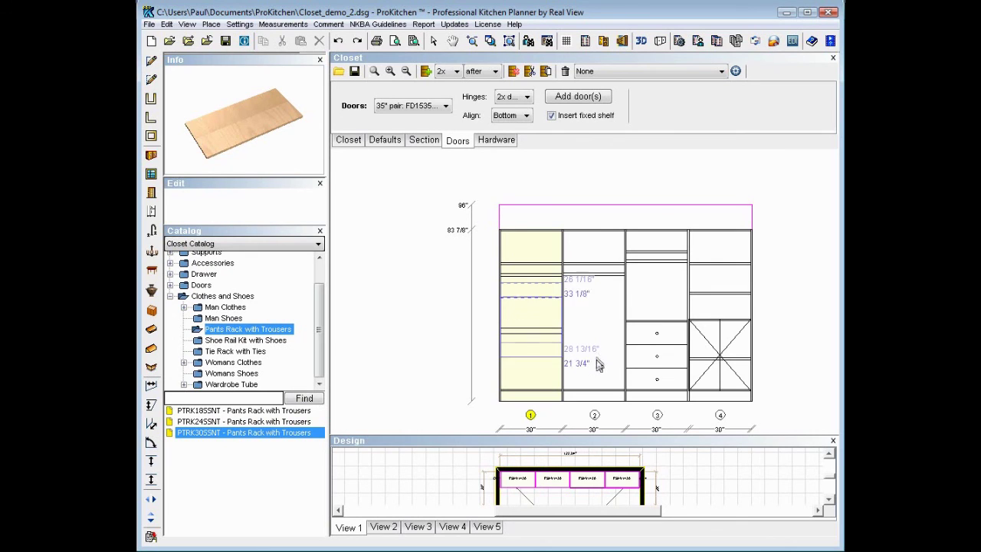
click(544, 345)
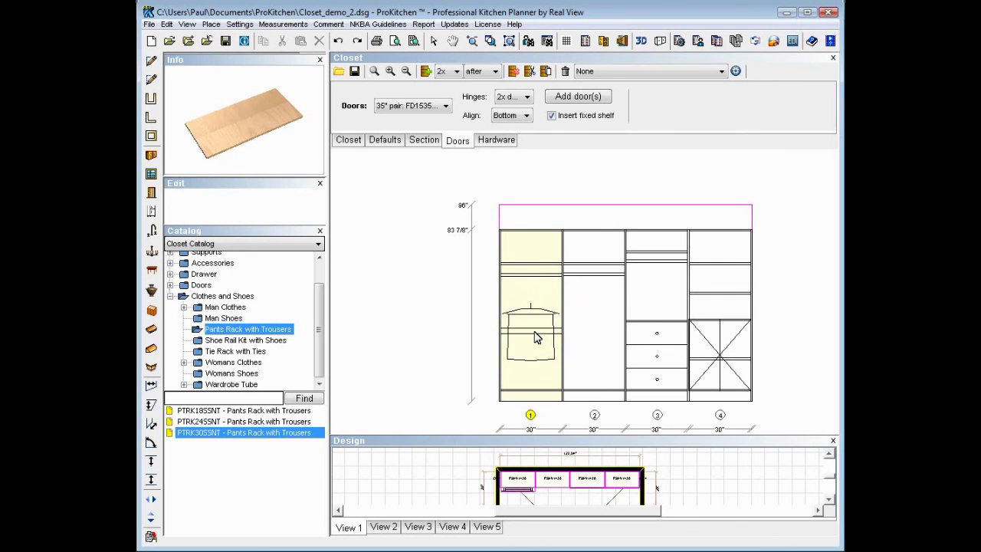